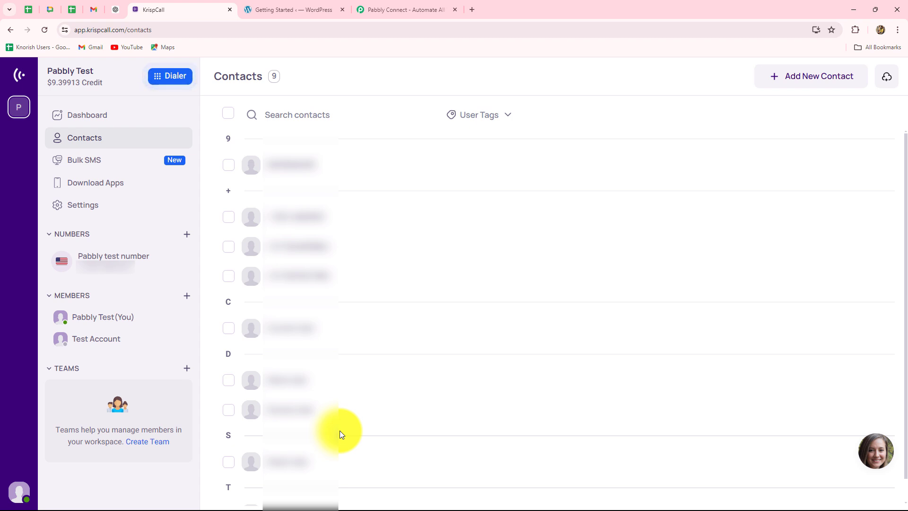
Switch from the KrispCall Contacts page to the Pabbly Connect home page tab
click(428, 13)
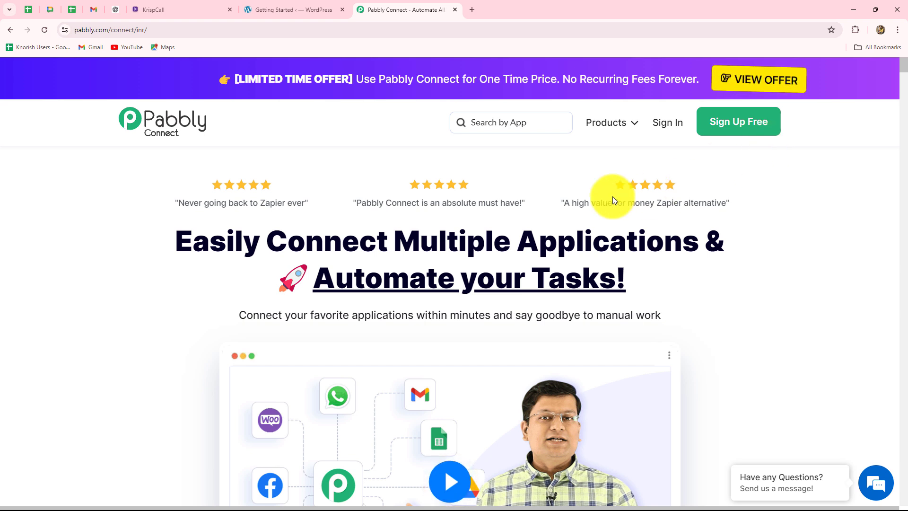
Sign in to the Pabbly account from the Pabbly Connect home page
drag(175, 241, 717, 302)
click(716, 302)
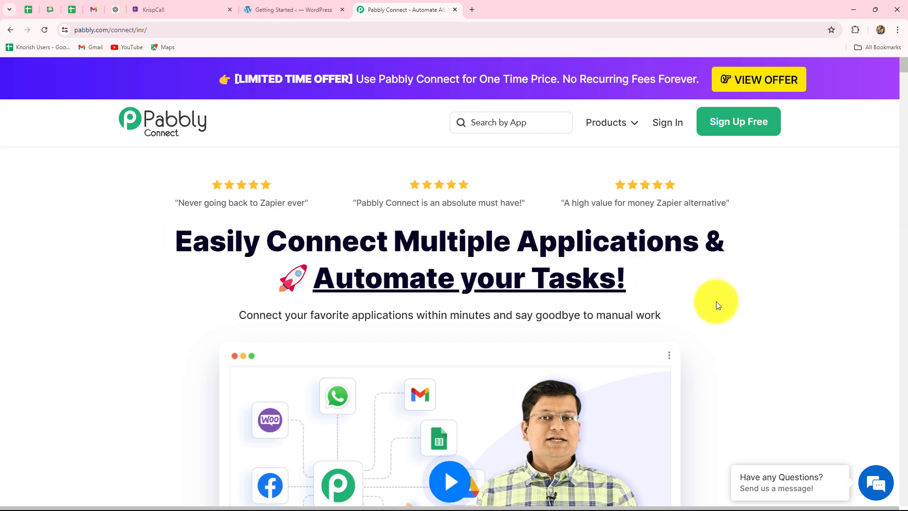
click(662, 124)
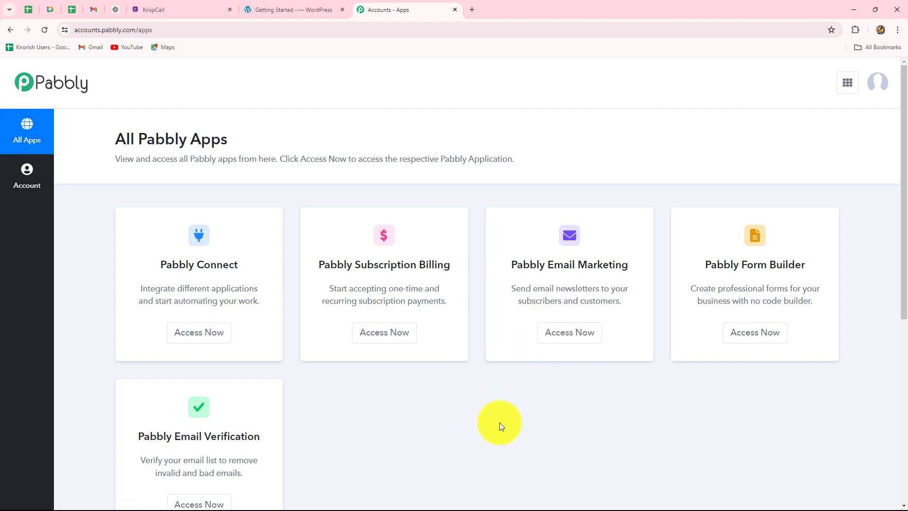
Launch Pabbly Connect from All Pabbly Apps, reaching the dashboard with 2969 of 3000 tasks
scroll(499, 421, down, 4)
scroll(137, 222, up, 3)
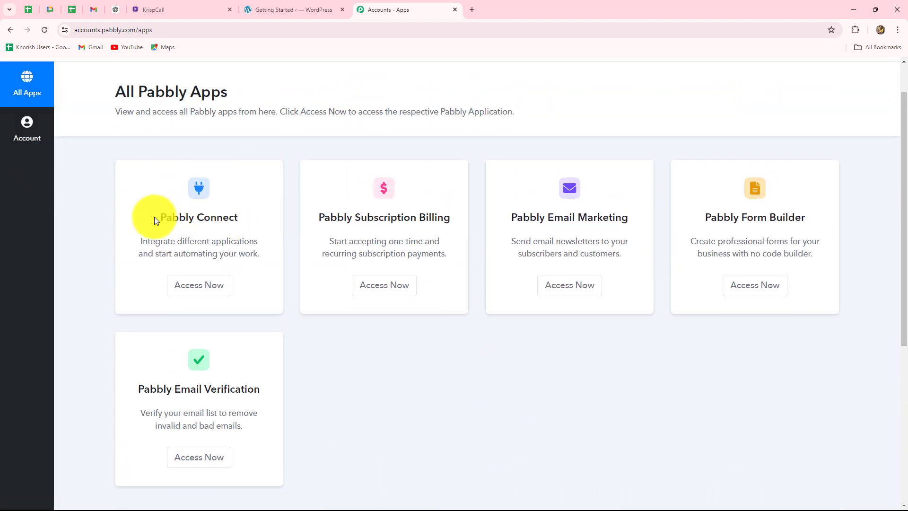
drag(161, 216, 263, 217)
click(199, 288)
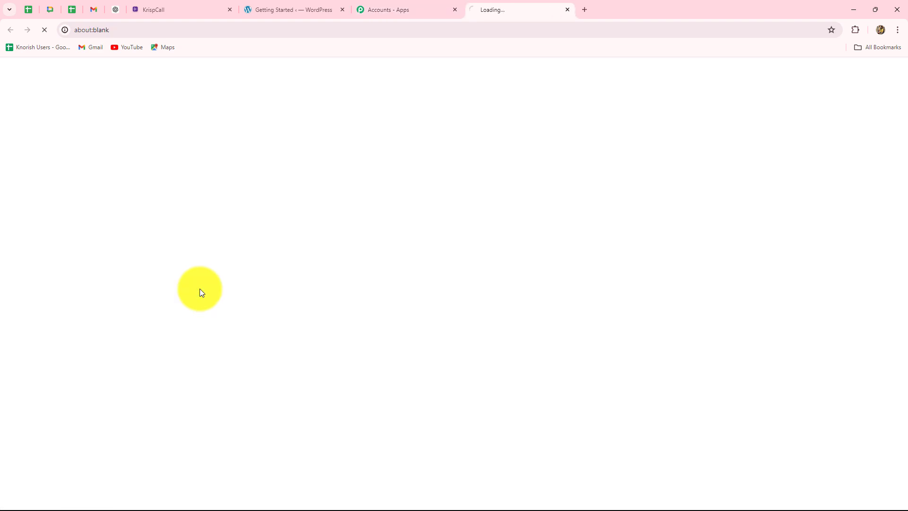
scroll(572, 351, down, 1)
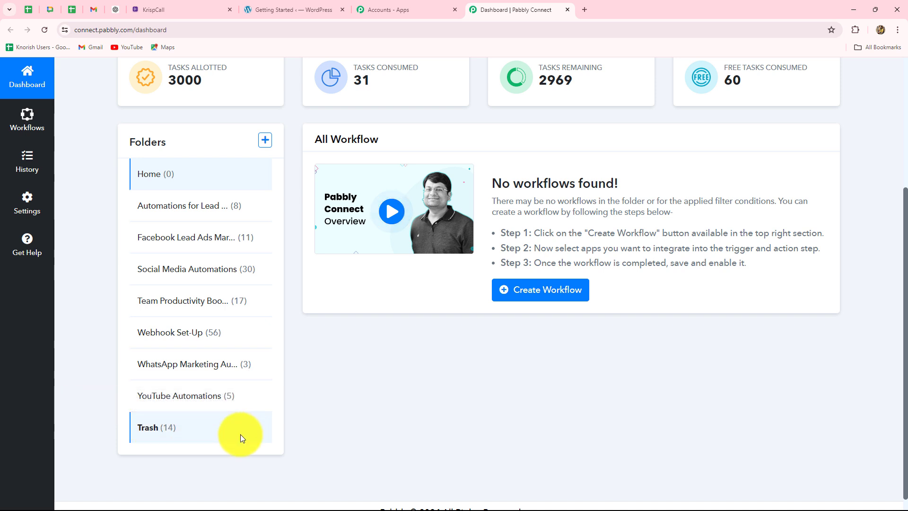
scroll(366, 387, up, 4)
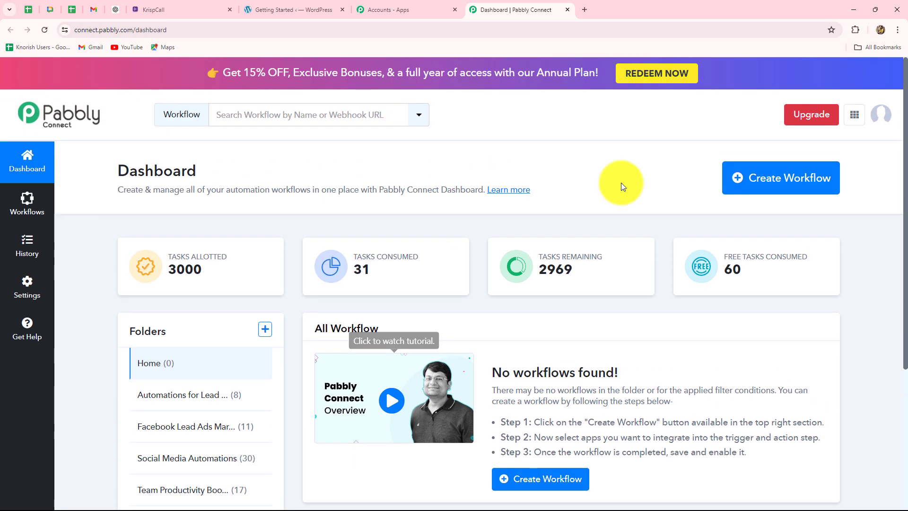
Add workflow 'Create KrispCall Contact from Elementor Form Submission' under Automations for Lead Management
click(766, 189)
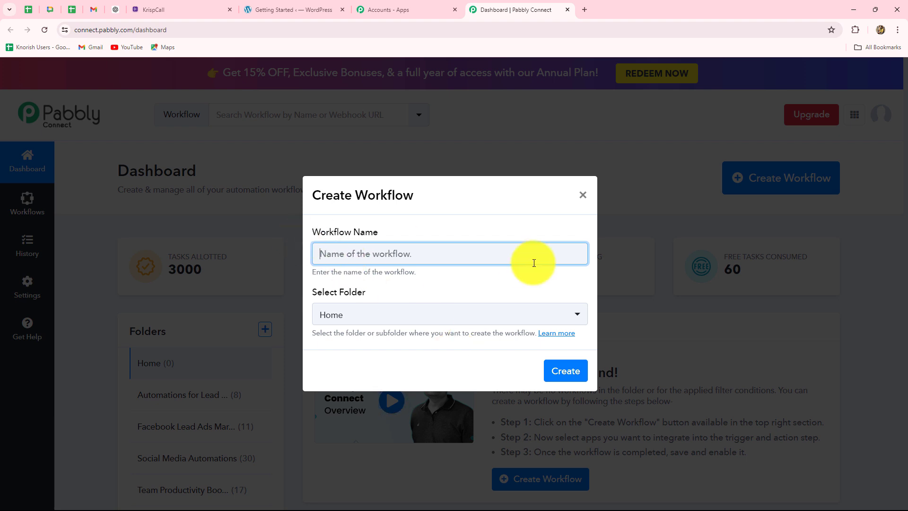
text(Create KrispCall Contact from Elementor Form Submission)
click(452, 283)
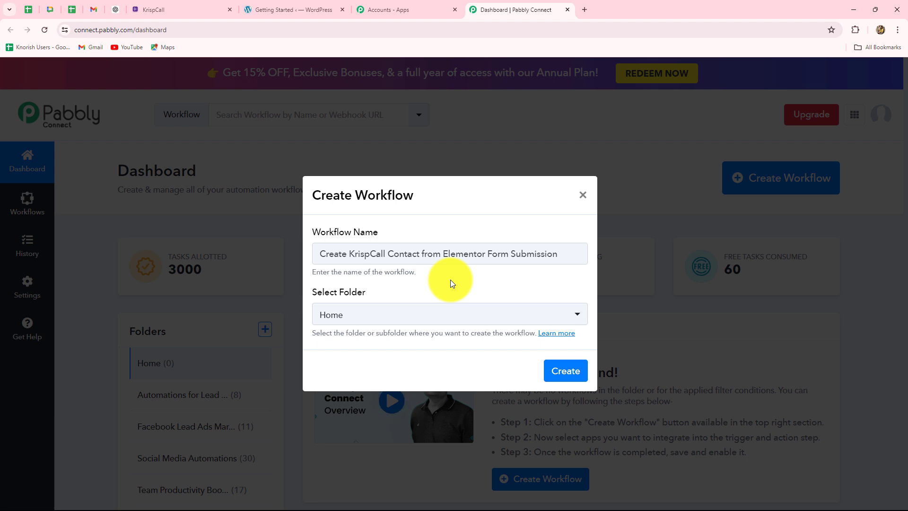
click(421, 315)
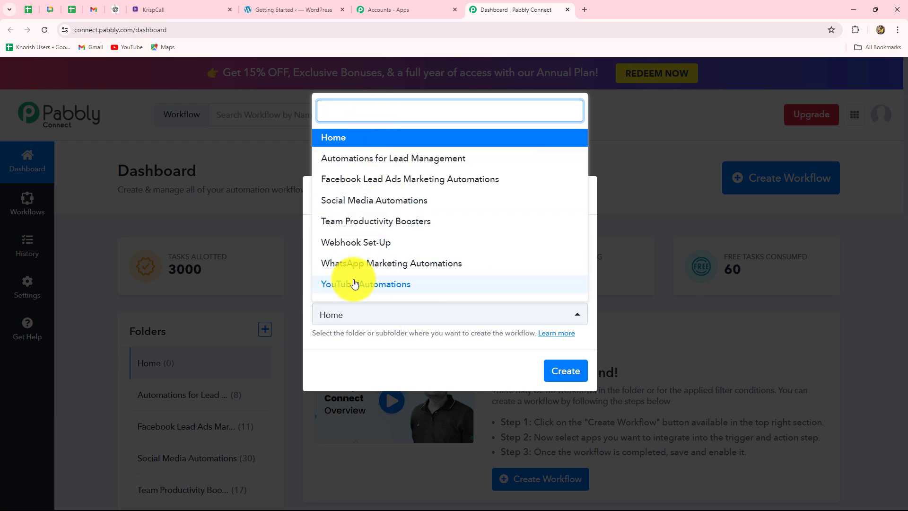
click(403, 162)
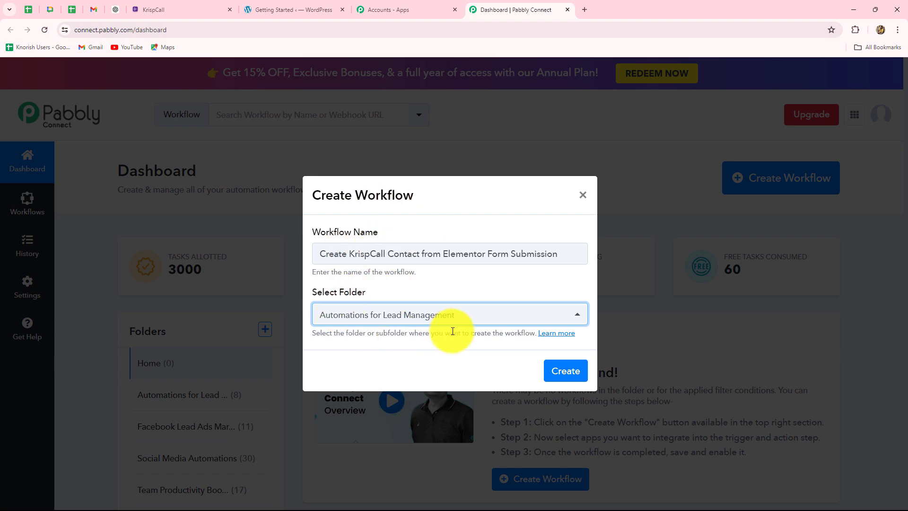
click(577, 377)
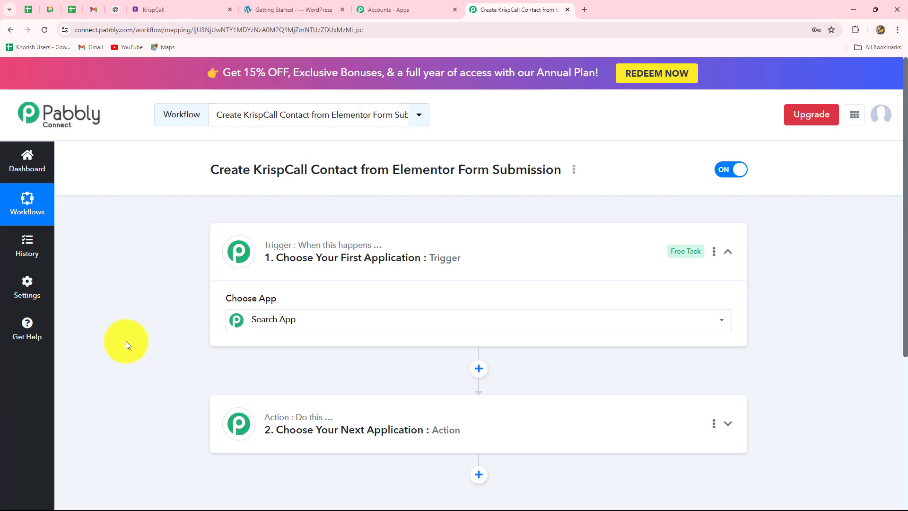
Review the new workflow editor and focus the trigger step's Choose App search box
scroll(129, 331, down, 4)
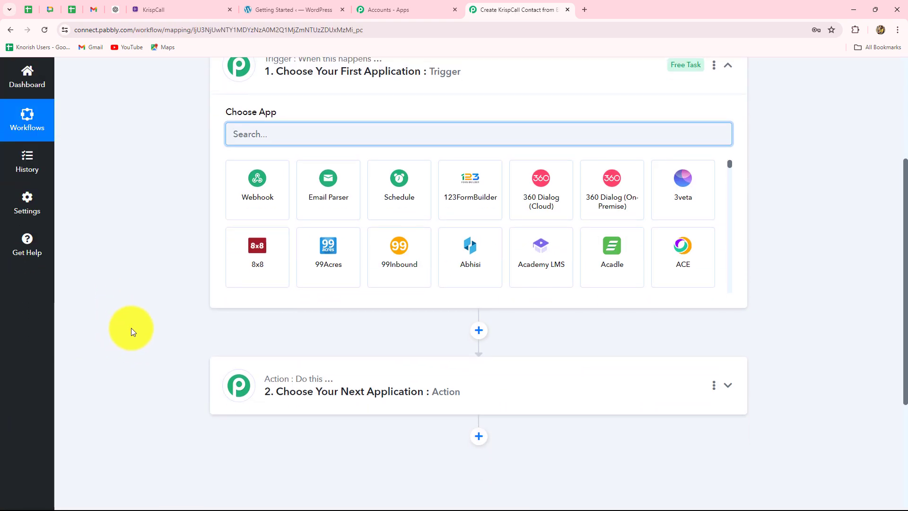
scroll(131, 331, up, 1)
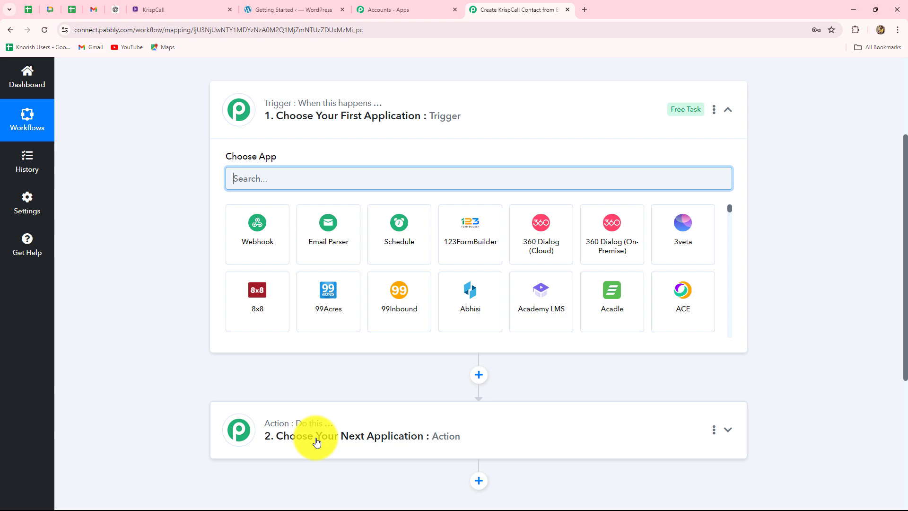
scroll(322, 426, up, 3)
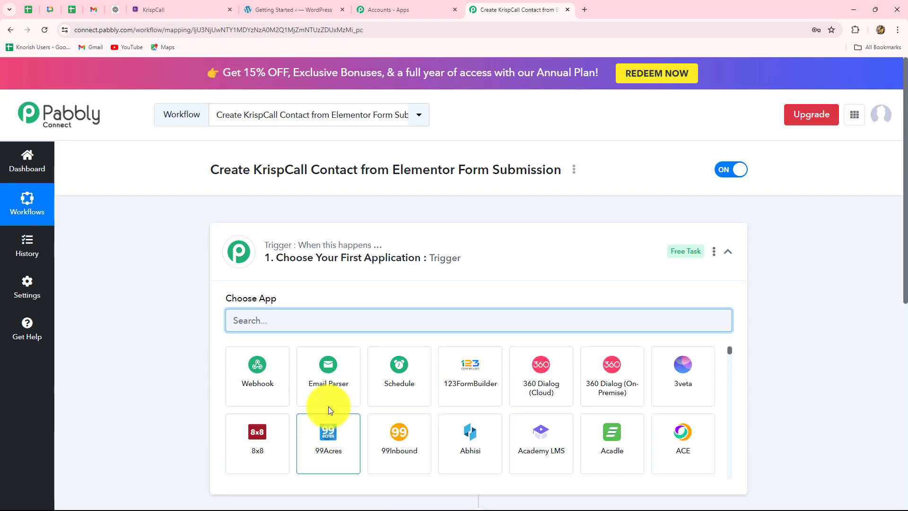
click(271, 323)
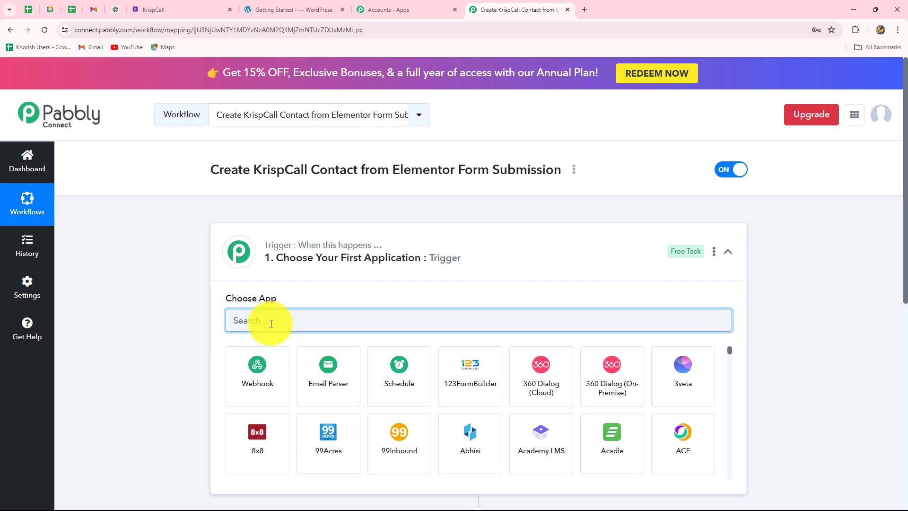
Search 'Elem' to pick Elementor as the trigger app with the New Form Submission event
text(Elem)
click(259, 377)
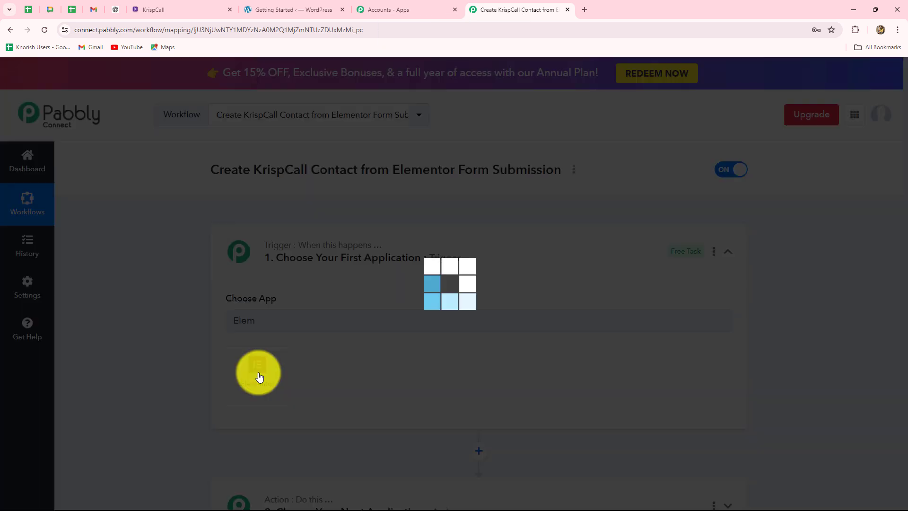
scroll(184, 376, down, 3)
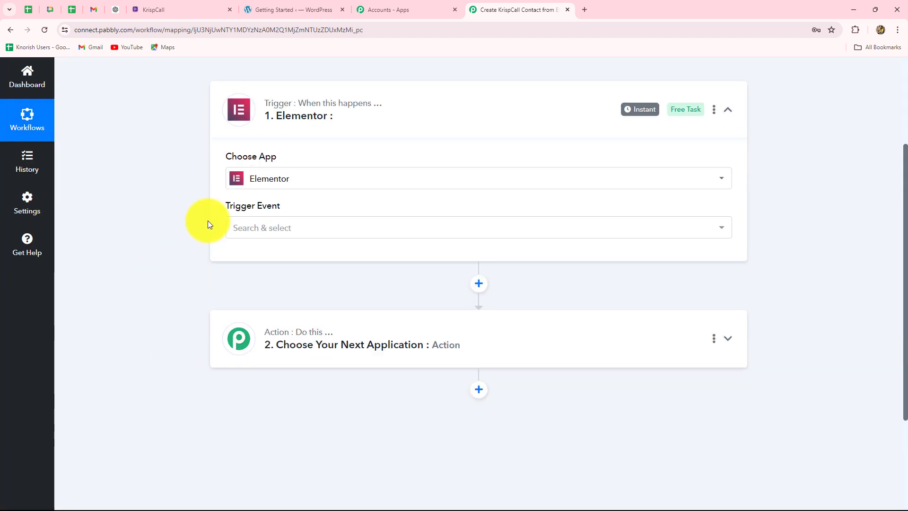
click(237, 225)
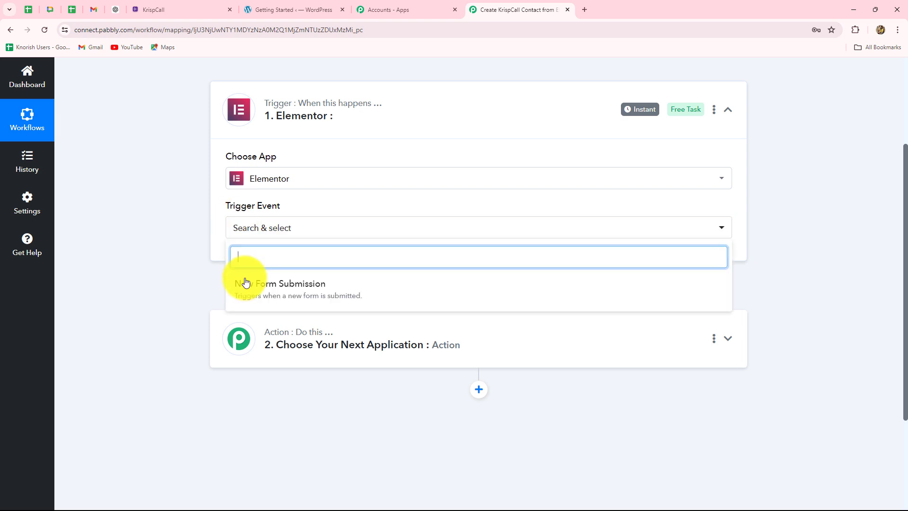
click(336, 290)
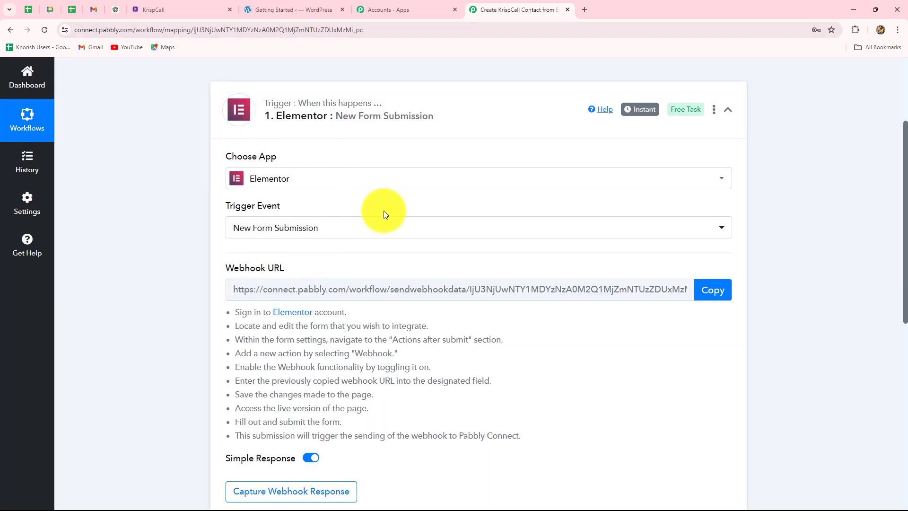
Review the webhook setup instructions and copy the generated Webhook URL
scroll(384, 211, down, 3)
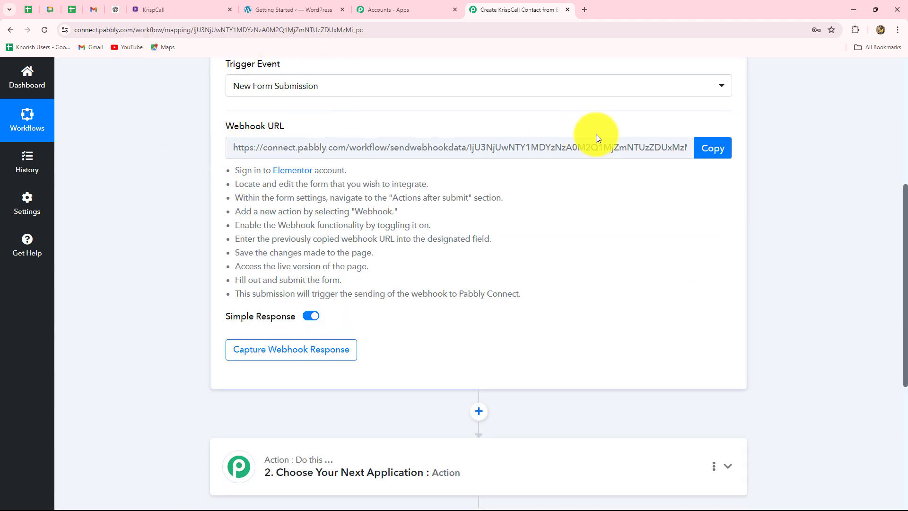
drag(236, 171, 532, 292)
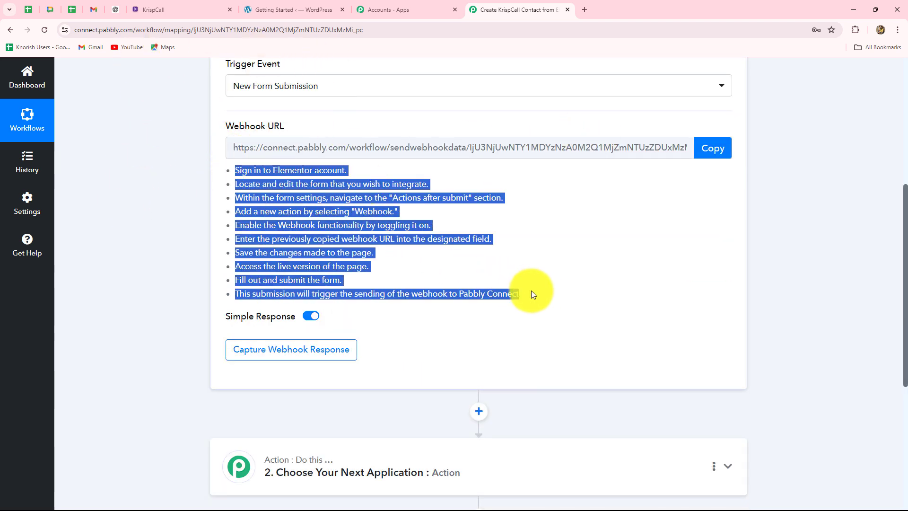
click(544, 233)
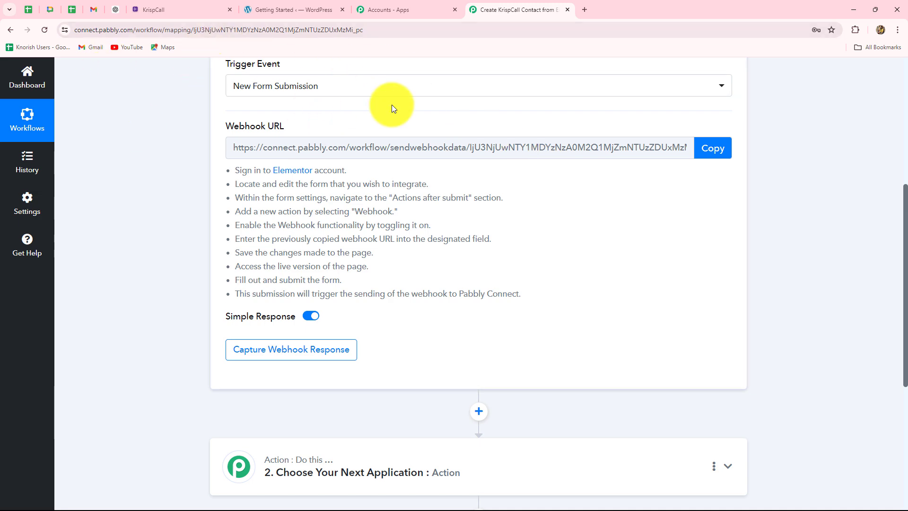
scroll(480, 208, up, 4)
click(704, 337)
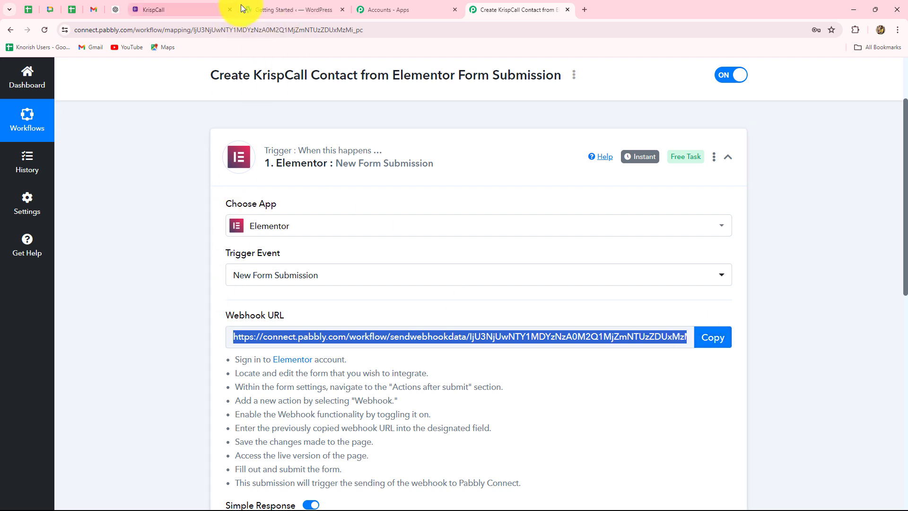
From the WordPress admin, create a new Elementor page (#110439) via Getting Started
click(265, 9)
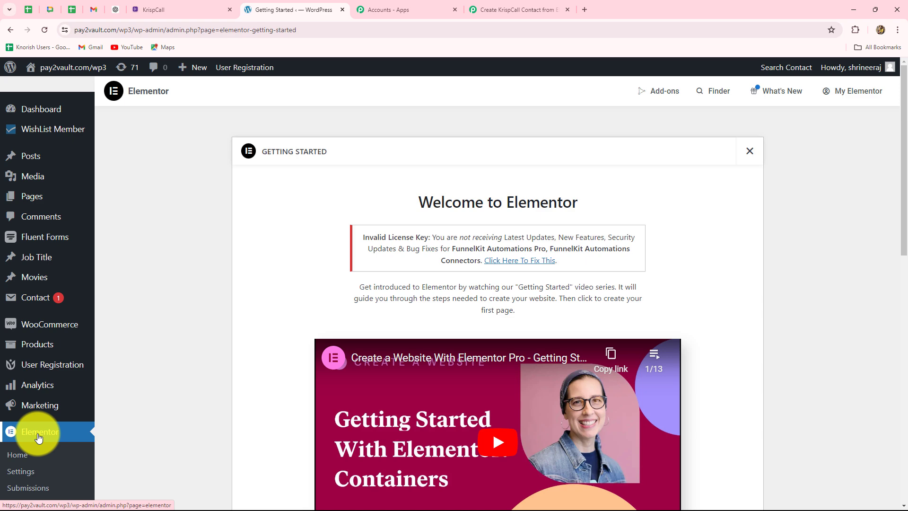
scroll(37, 417, down, 3)
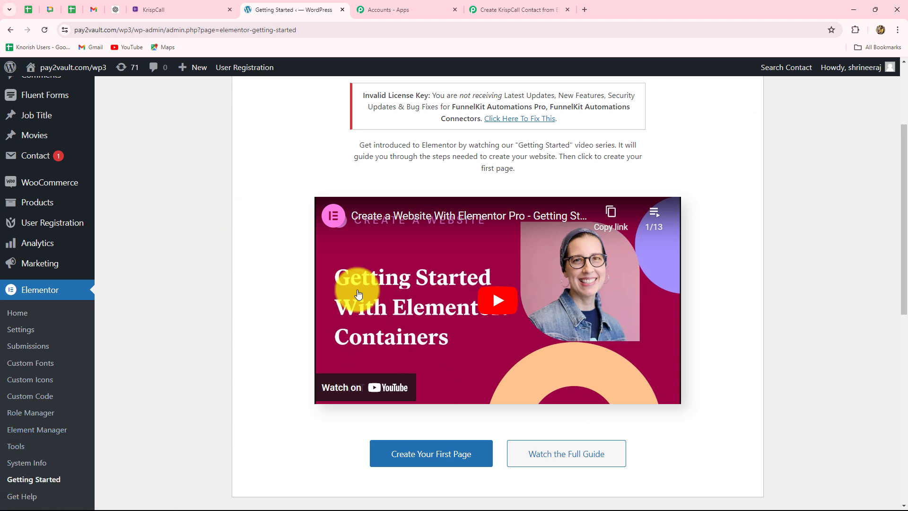
click(441, 460)
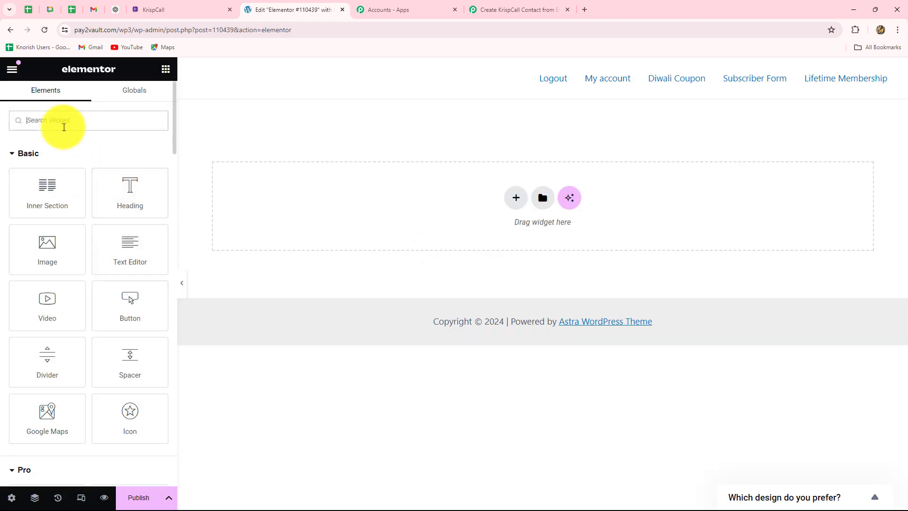
Search 'forms', add a Form widget to the page and remove its Message field
click(64, 126)
text(forms)
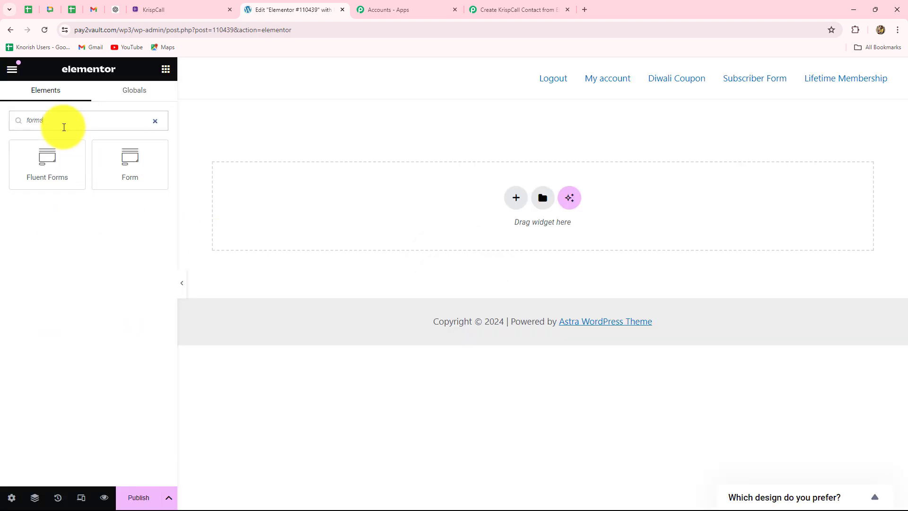
click(146, 168)
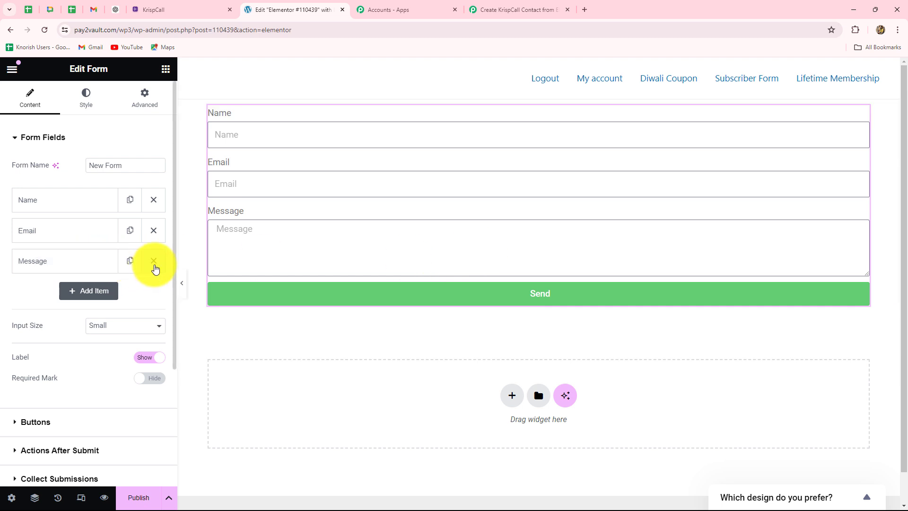
click(154, 261)
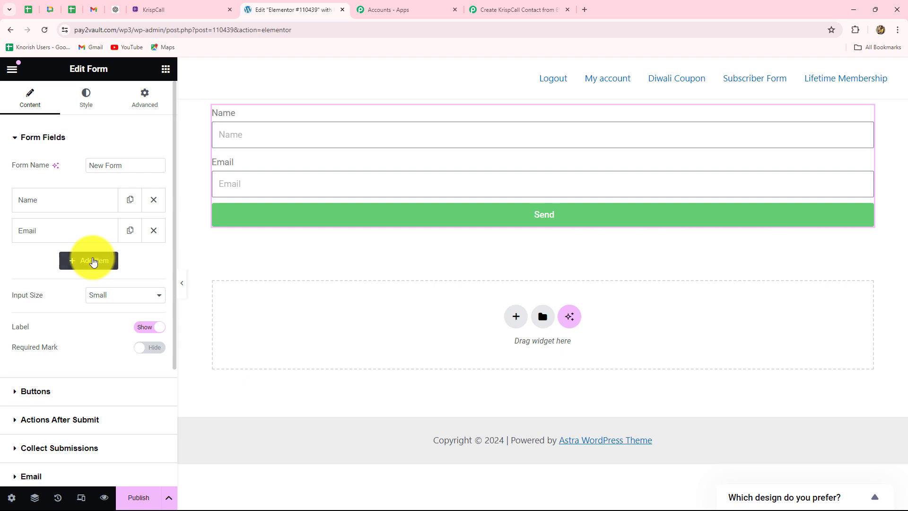
Add a third form field of type Number labelled 'Contact Number'
click(93, 261)
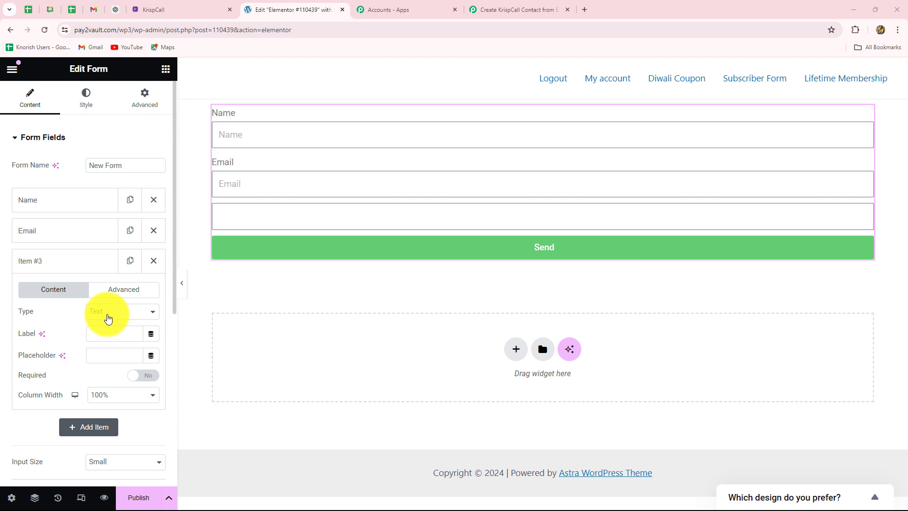
click(108, 312)
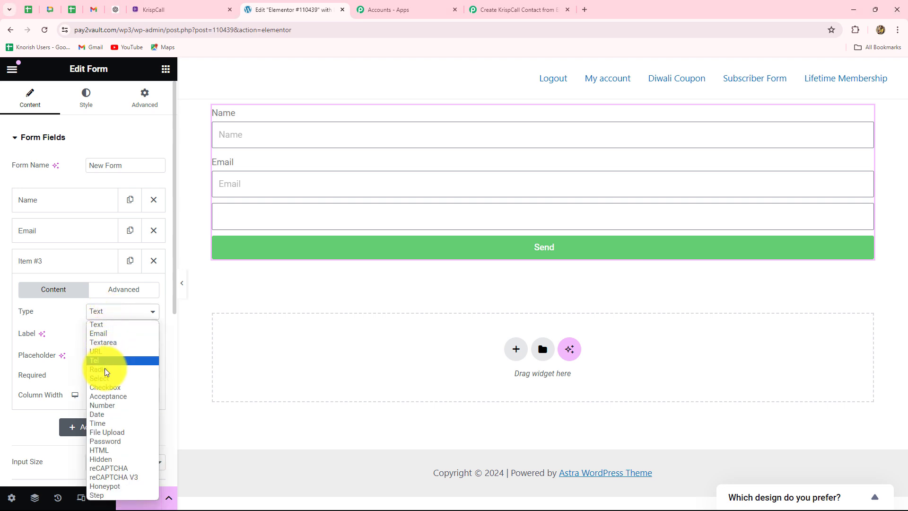
click(106, 406)
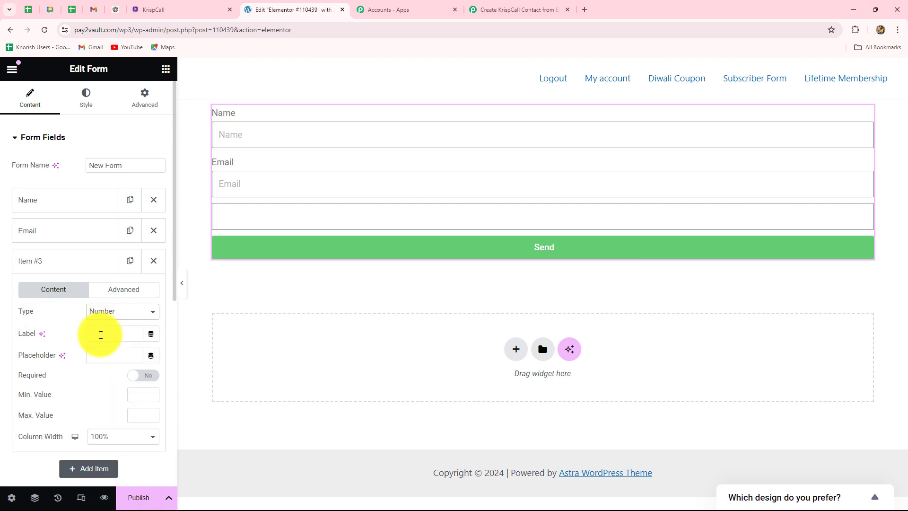
text(Contact Number)
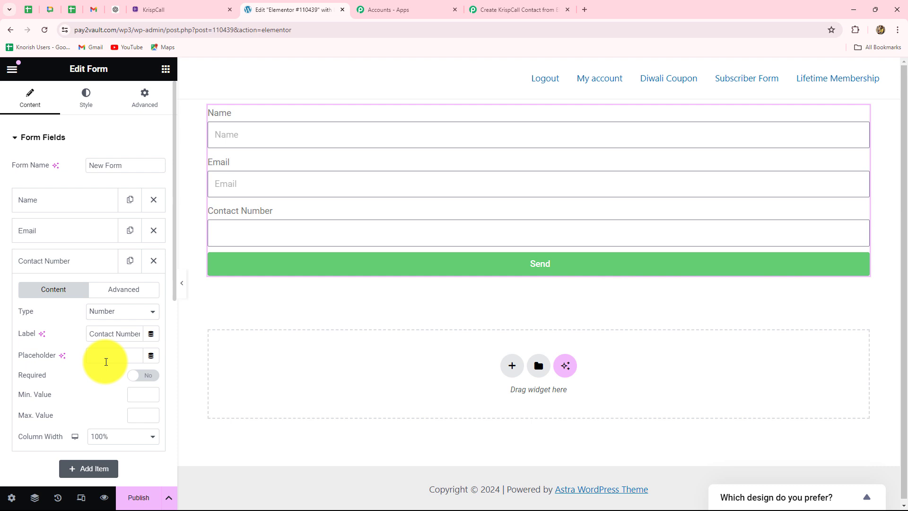
click(26, 265)
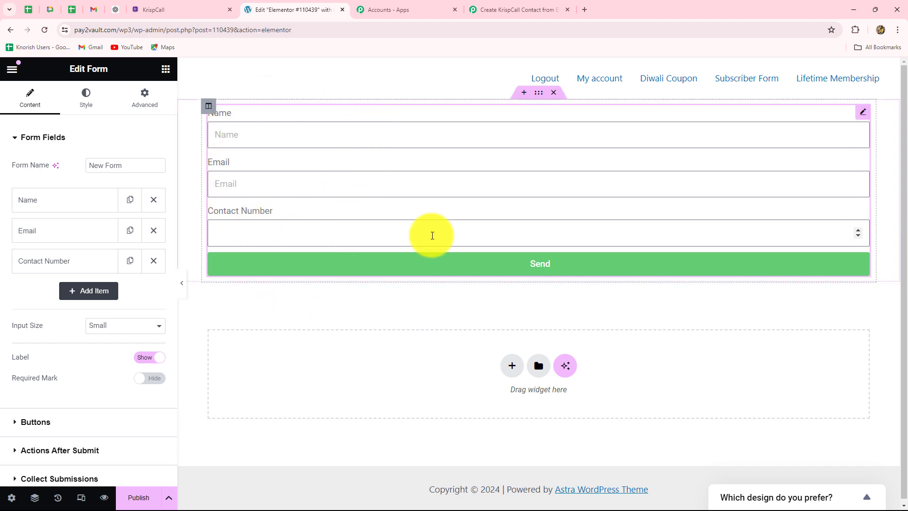
Add Webhook as an Actions After Submit action on the Elementor form
click(516, 10)
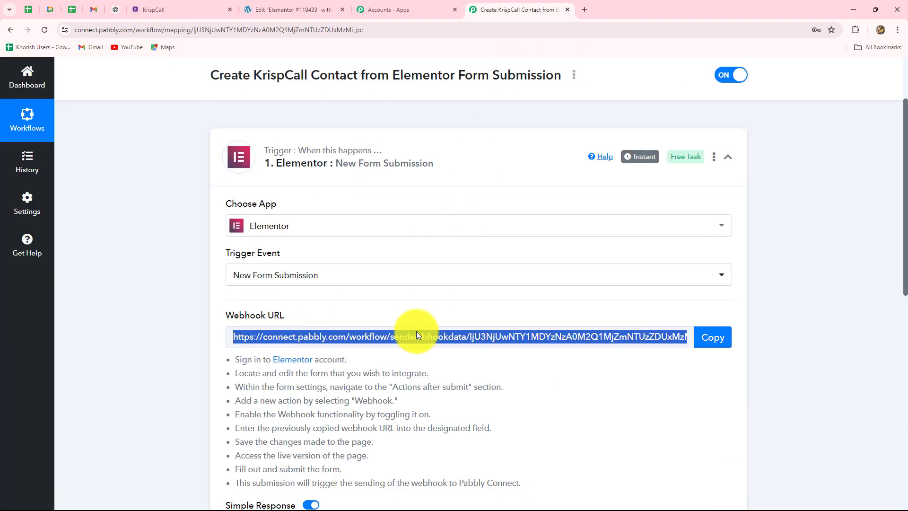
scroll(417, 332, down, 5)
scroll(415, 335, up, 4)
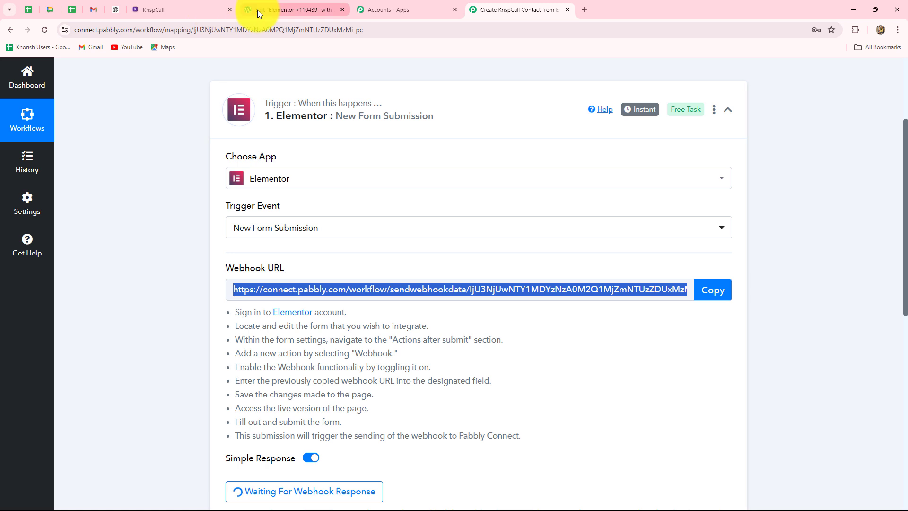
click(257, 10)
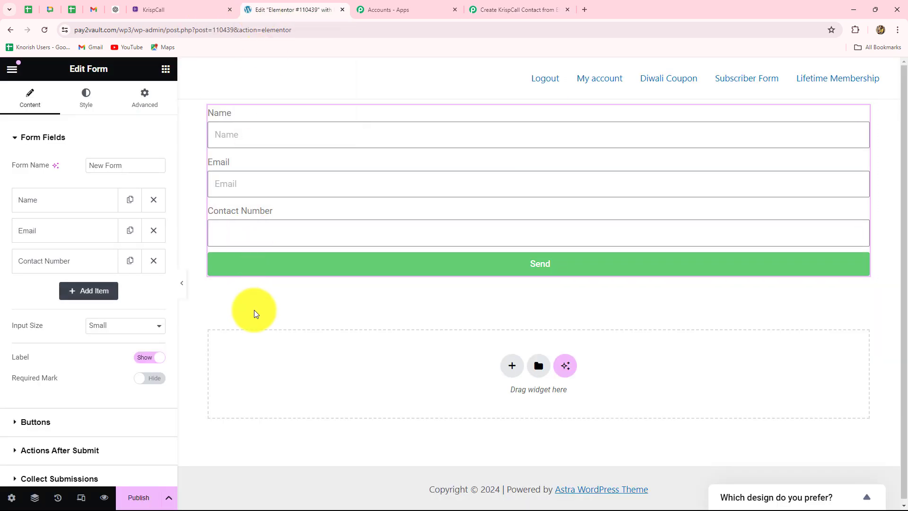
scroll(50, 369, down, 3)
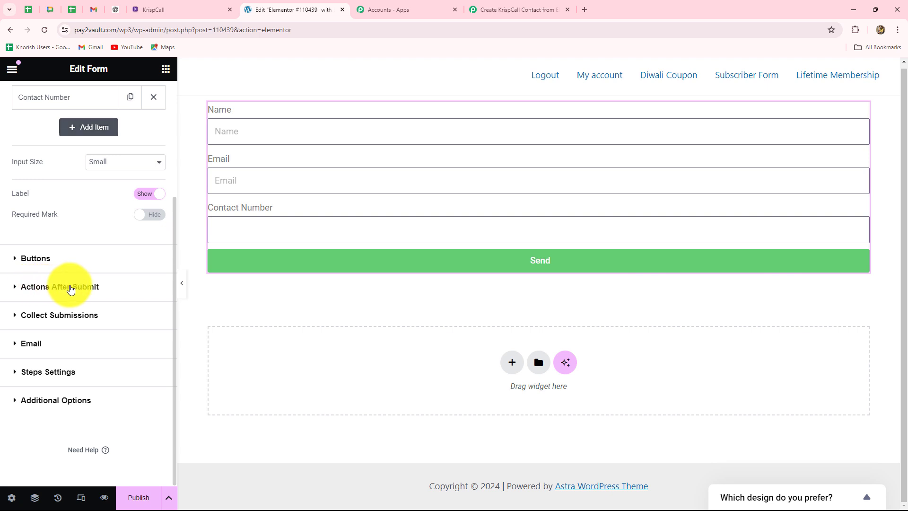
click(71, 287)
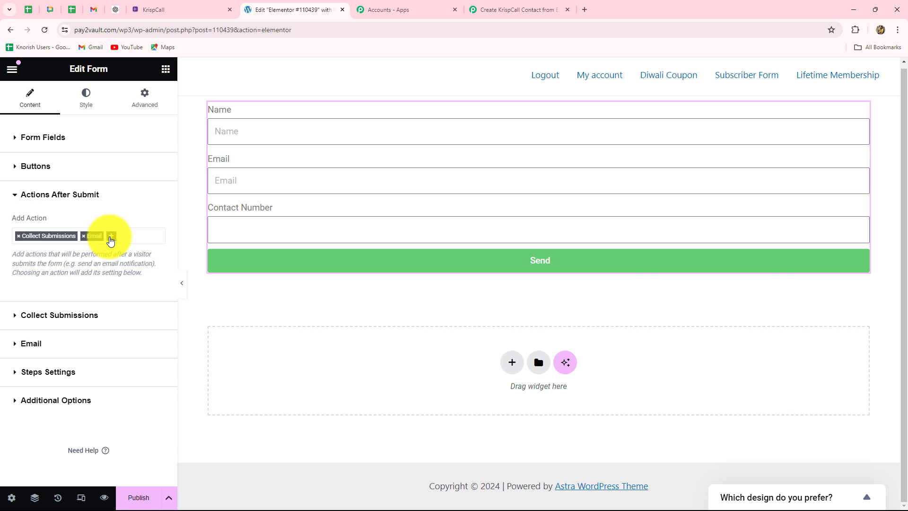
click(110, 238)
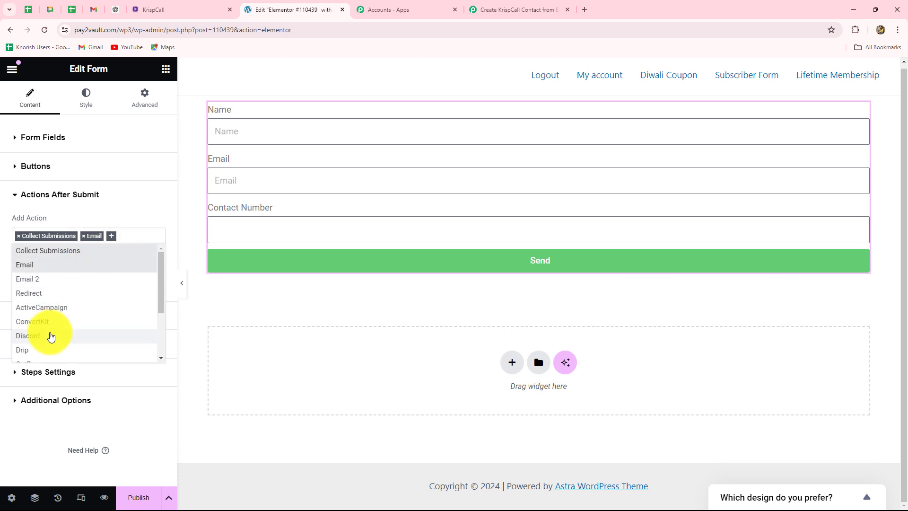
scroll(49, 348, down, 1)
scroll(49, 342, down, 3)
click(50, 345)
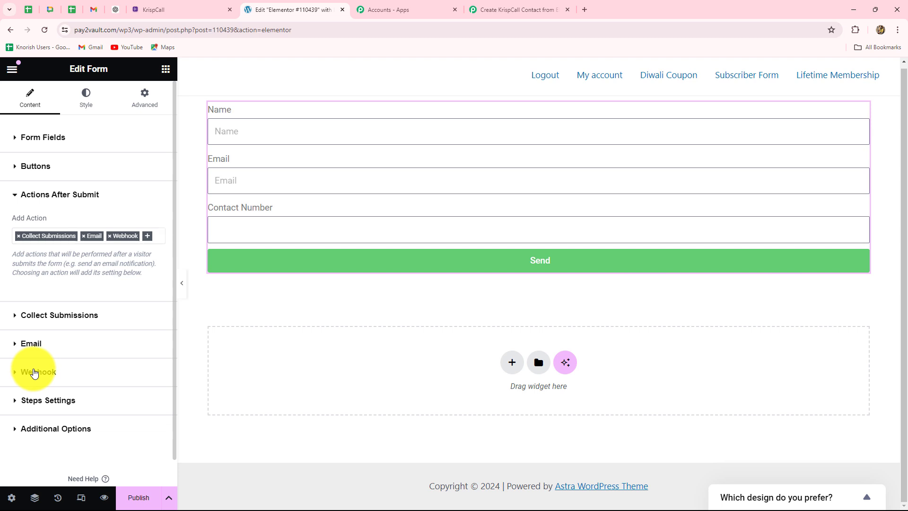
Paste the Pabbly webhook URL into the Webhook URL field and confirm Pabbly awaits data
click(32, 373)
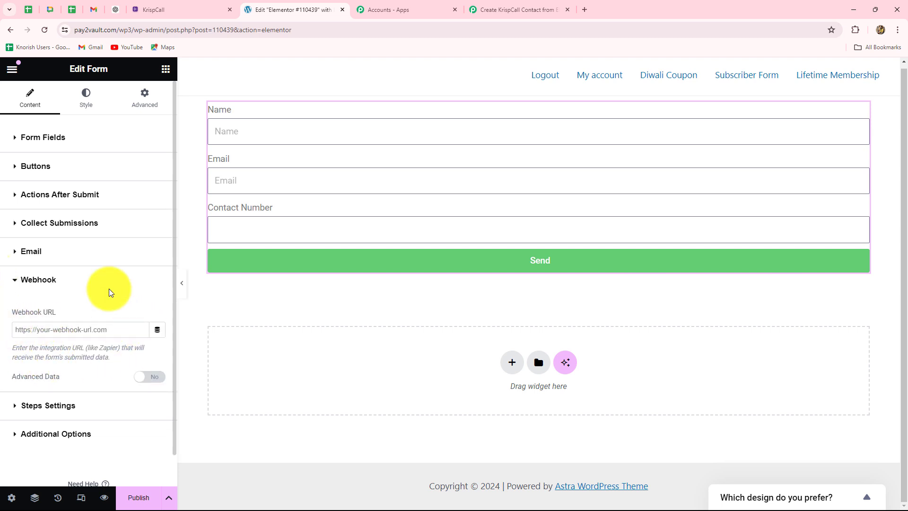
click(45, 330)
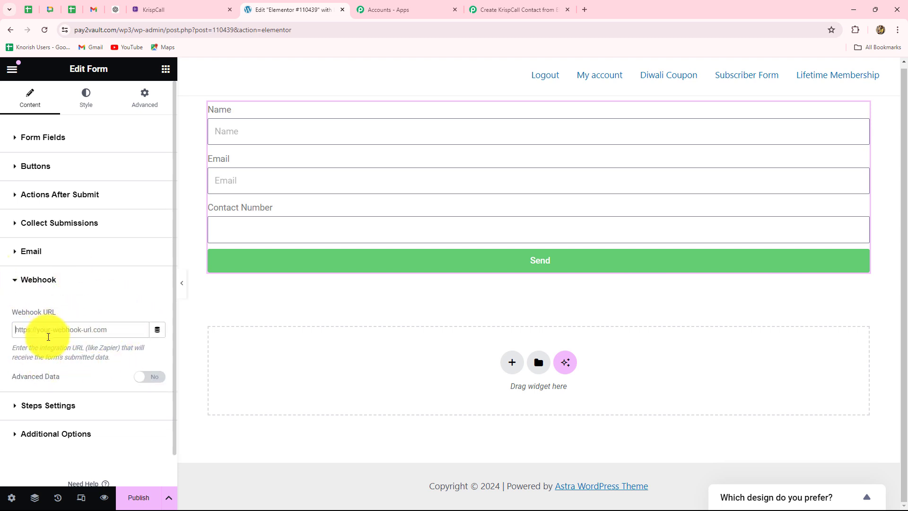
key(ctrl+v)
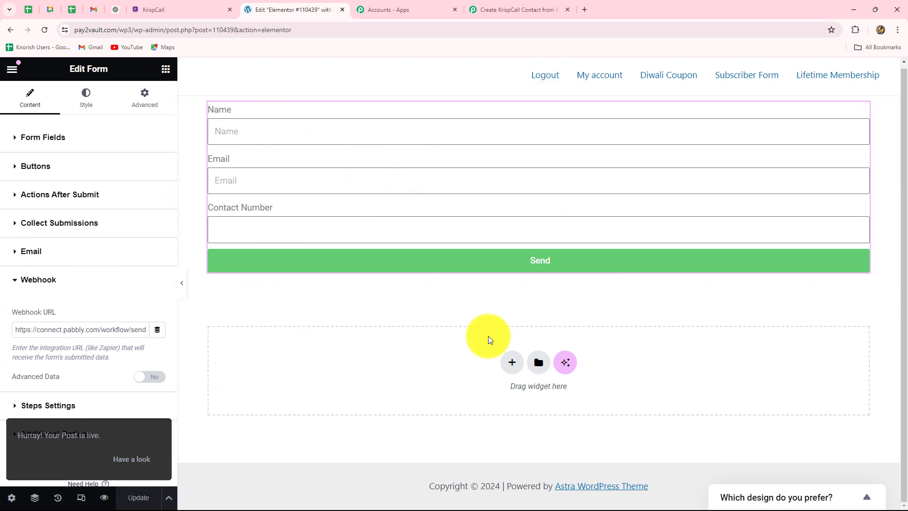
click(517, 10)
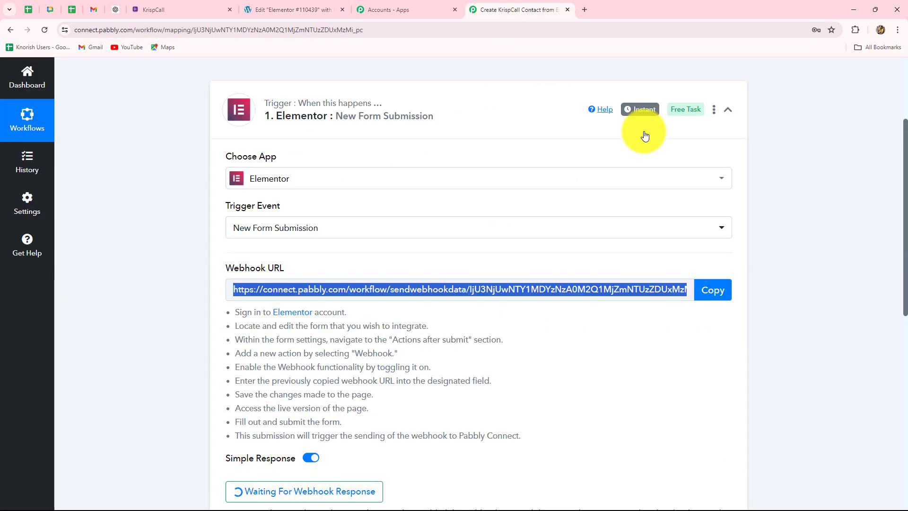
scroll(810, 278, down, 5)
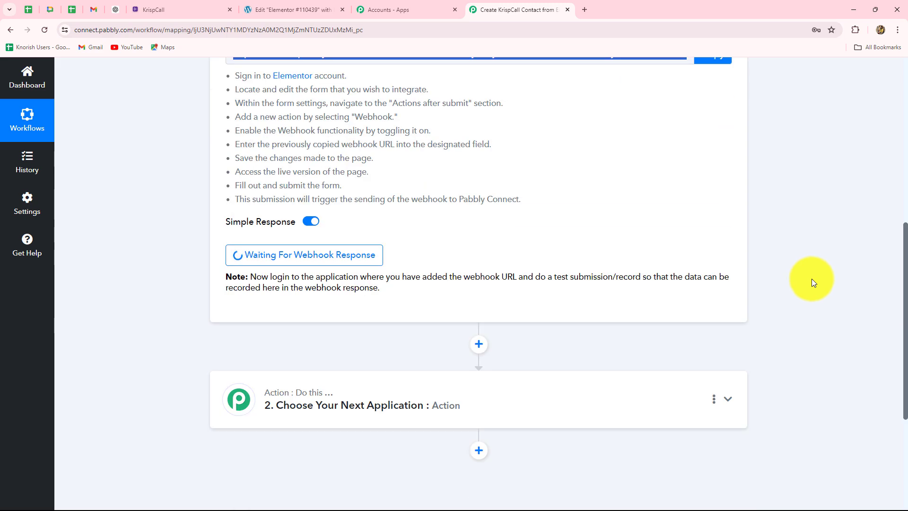
click(313, 10)
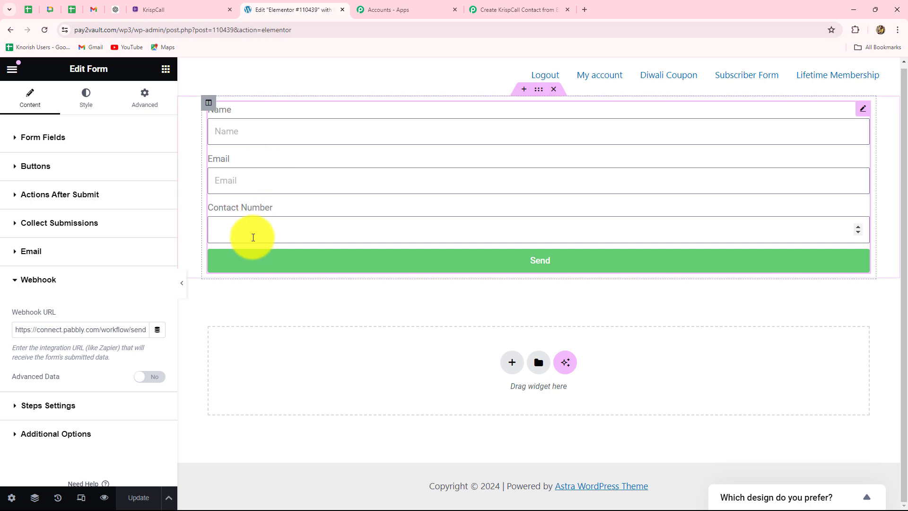
click(518, 5)
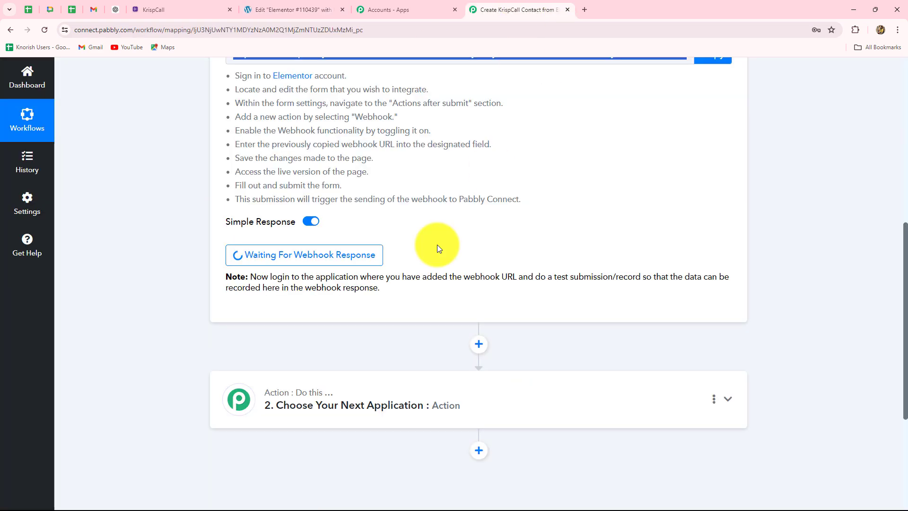
click(255, 9)
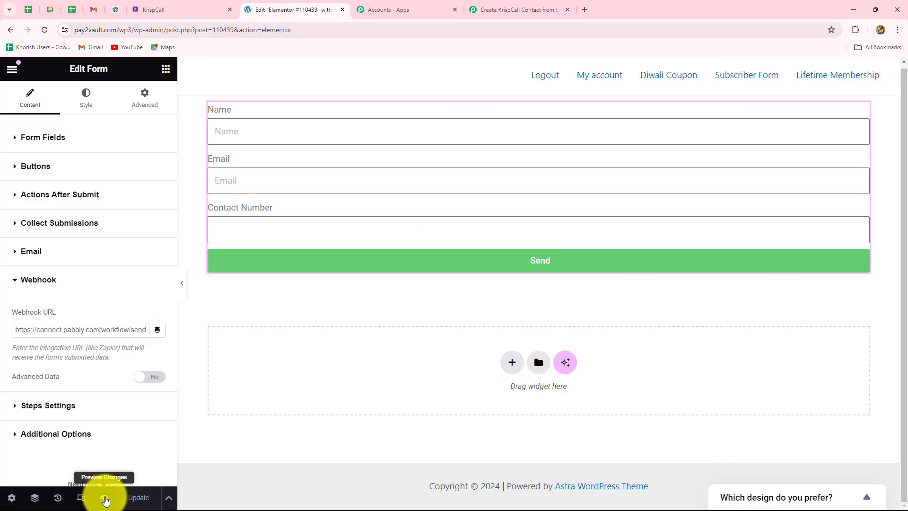
Preview the page and enter a test name in the form's Name field
click(105, 500)
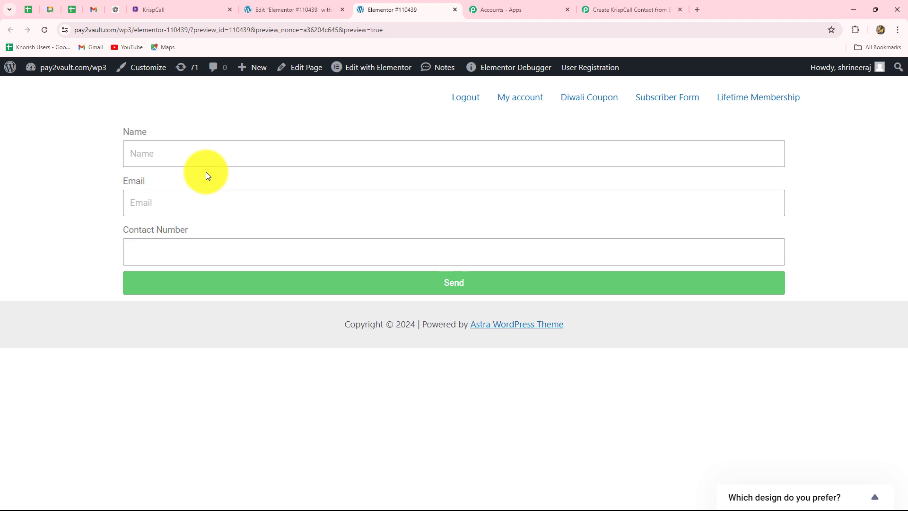
click(159, 160)
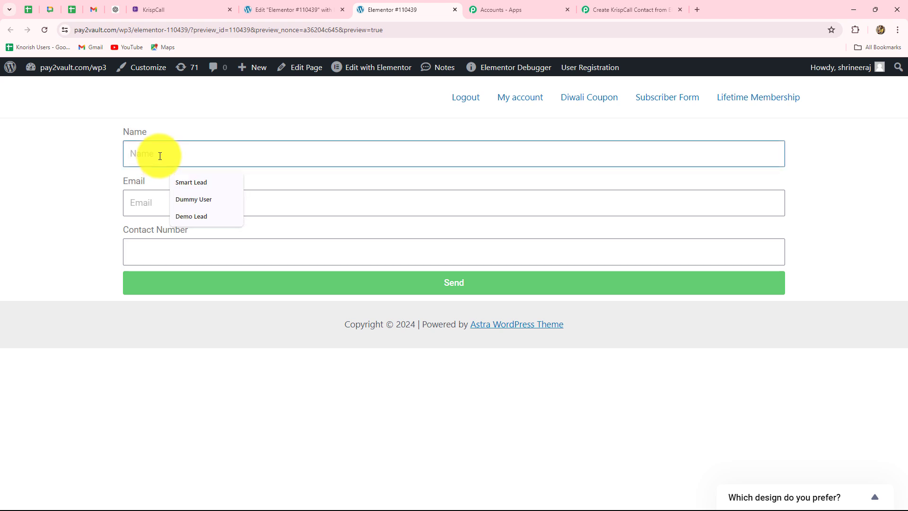
key(Caps_Lock)
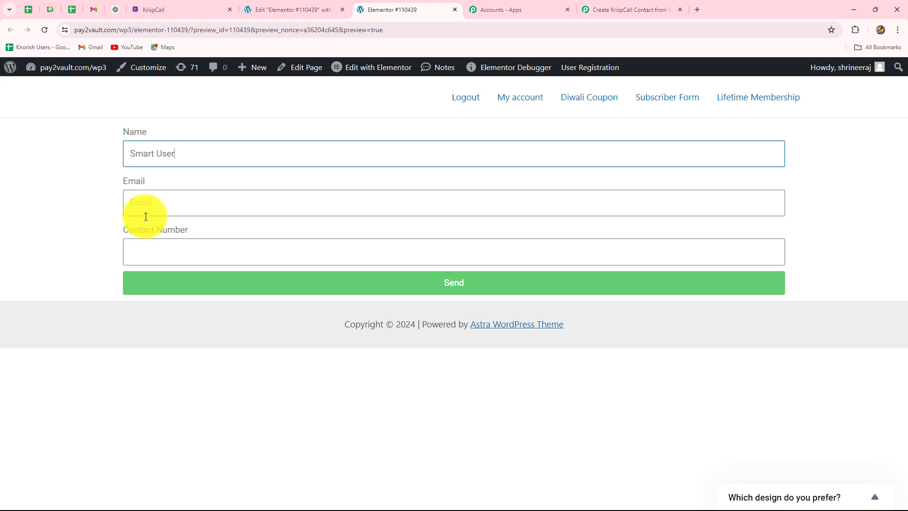
Fill in a test e-mail address and contact number, then submit the form
click(153, 204)
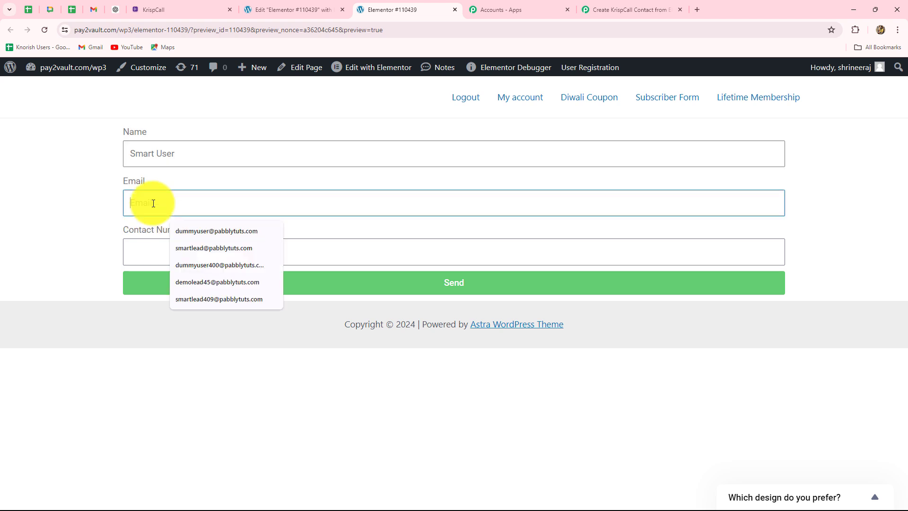
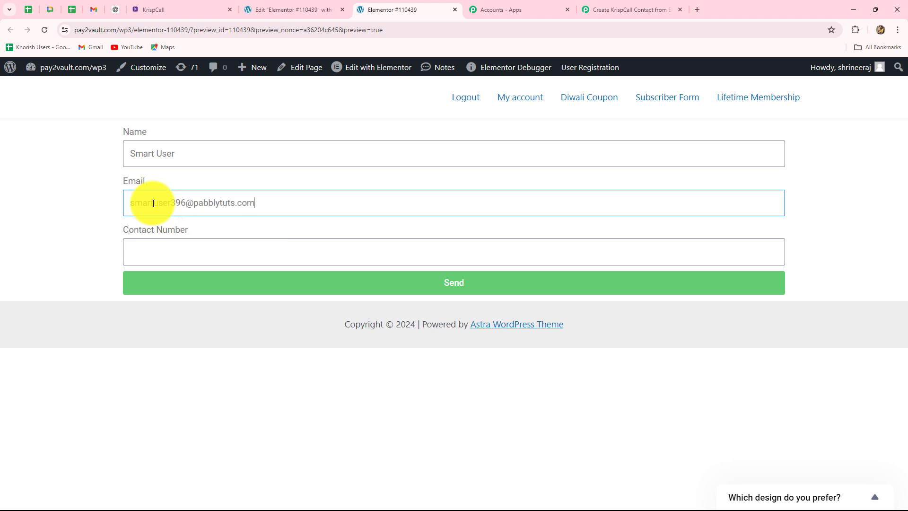
click(155, 253)
text(8989898989)
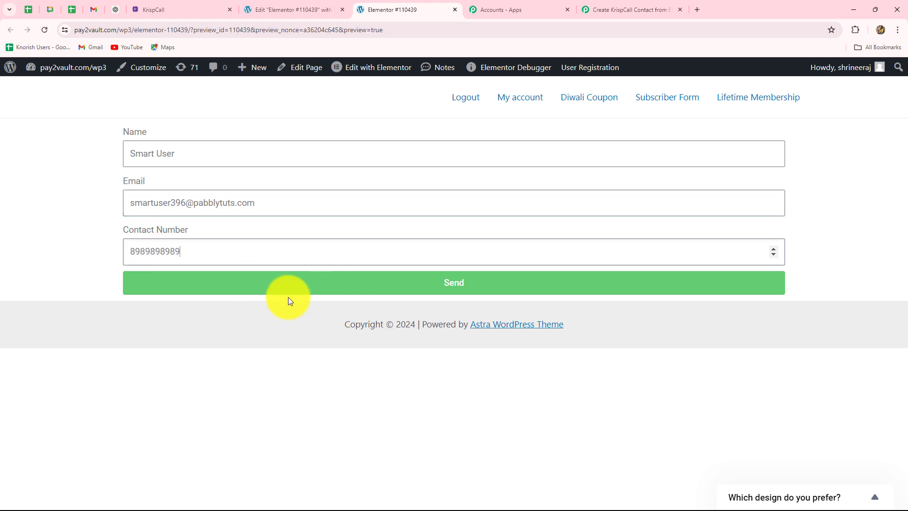
click(288, 280)
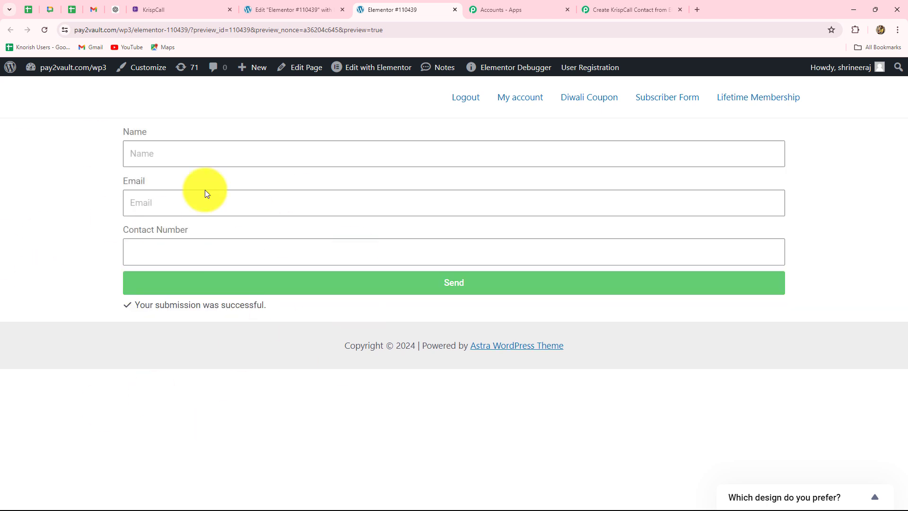
click(605, 9)
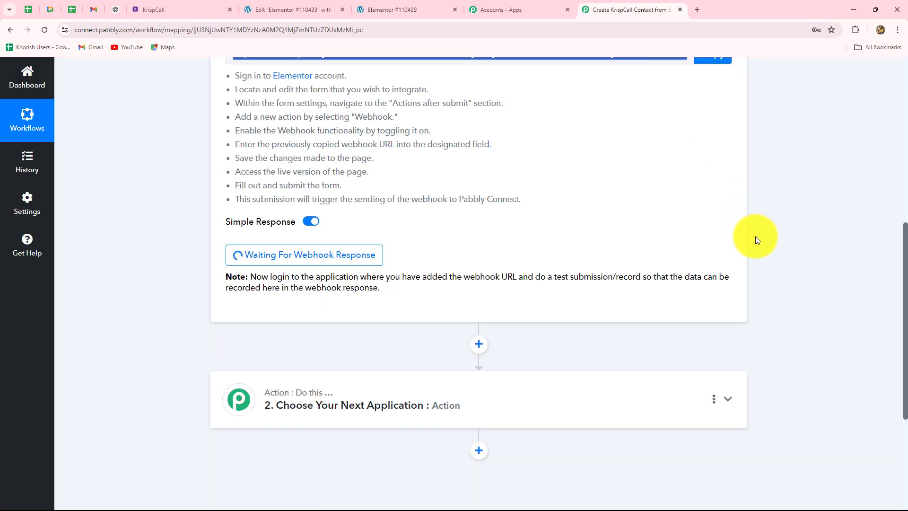
scroll(752, 251, down, 5)
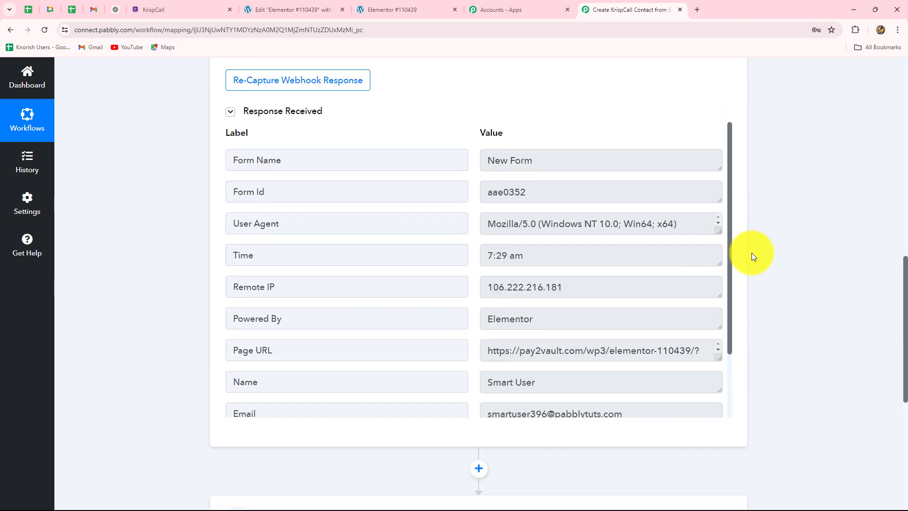
scroll(752, 253, up, 1)
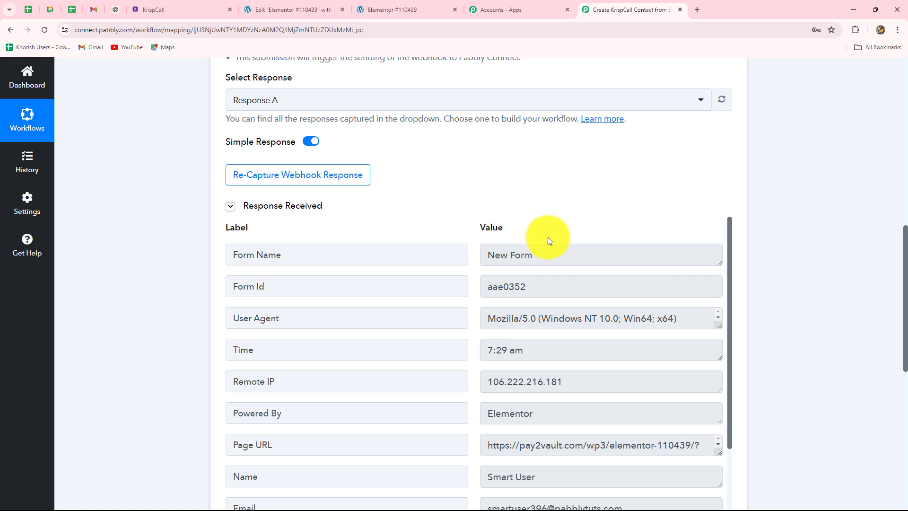
scroll(887, 276, down, 2)
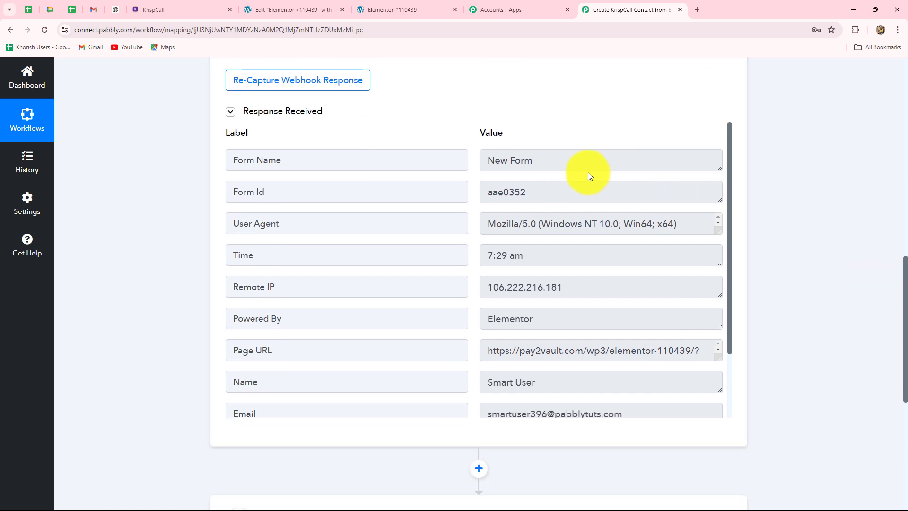
drag(588, 166, 463, 169)
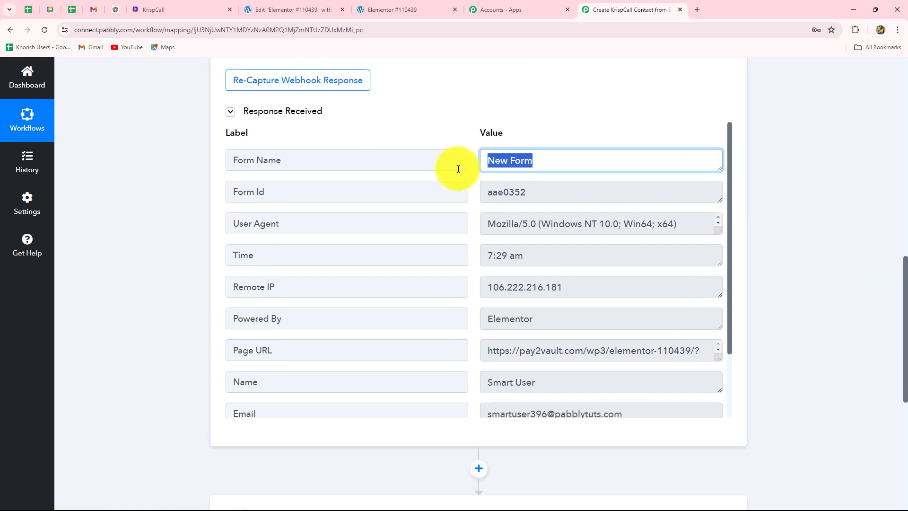
drag(547, 197, 459, 207)
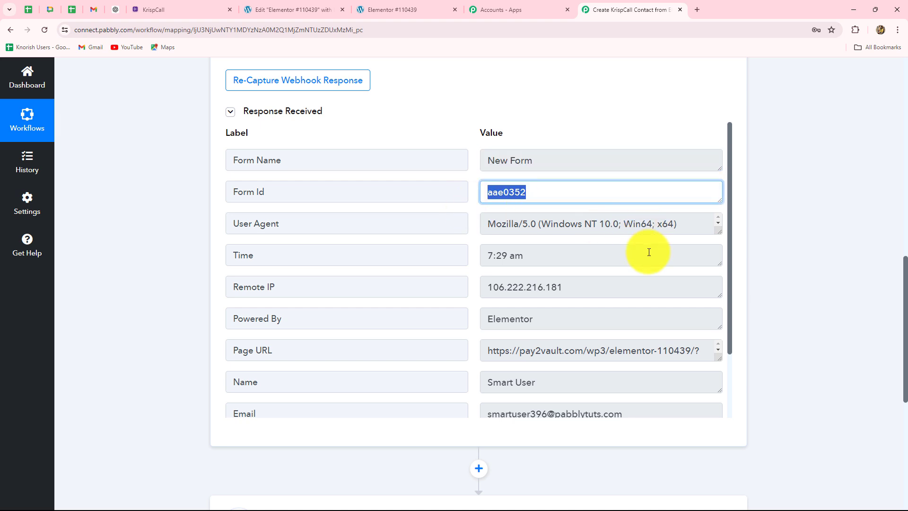
scroll(639, 228, down, 2)
drag(557, 178, 497, 197)
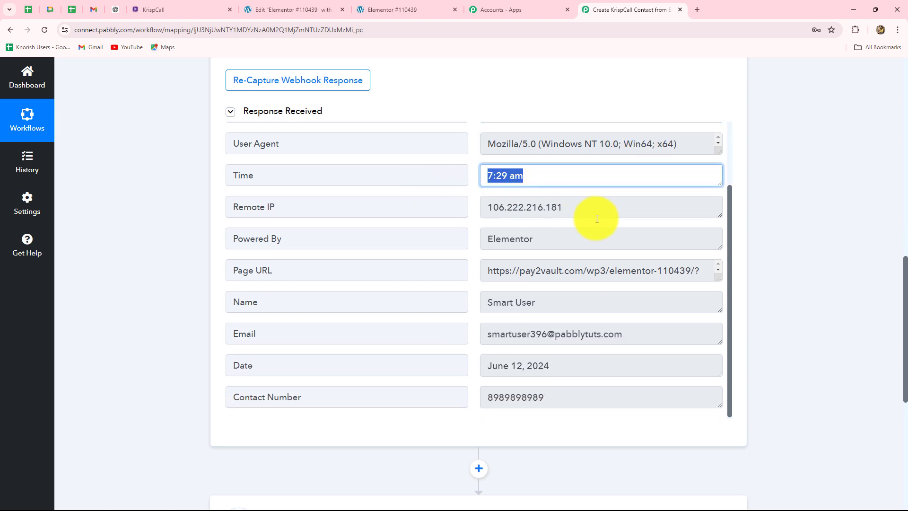
scroll(508, 195, down, 2)
drag(483, 178, 746, 200)
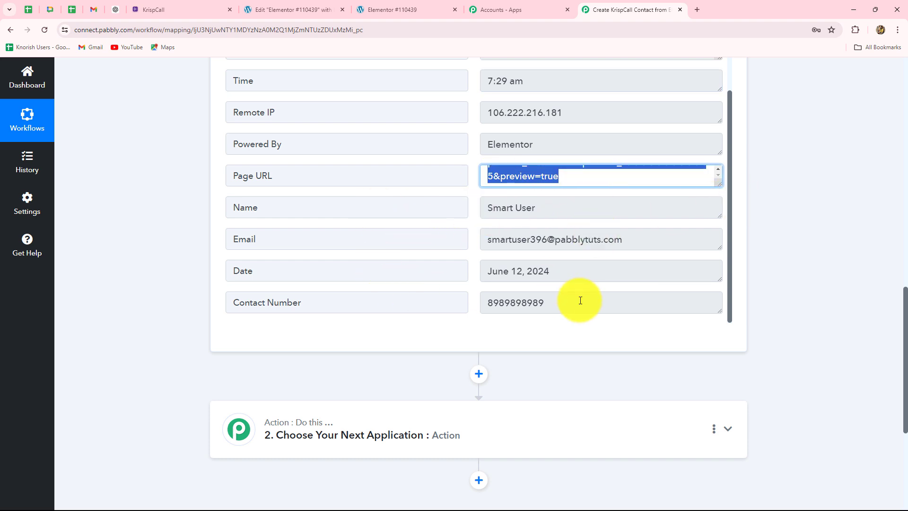
drag(563, 277, 436, 278)
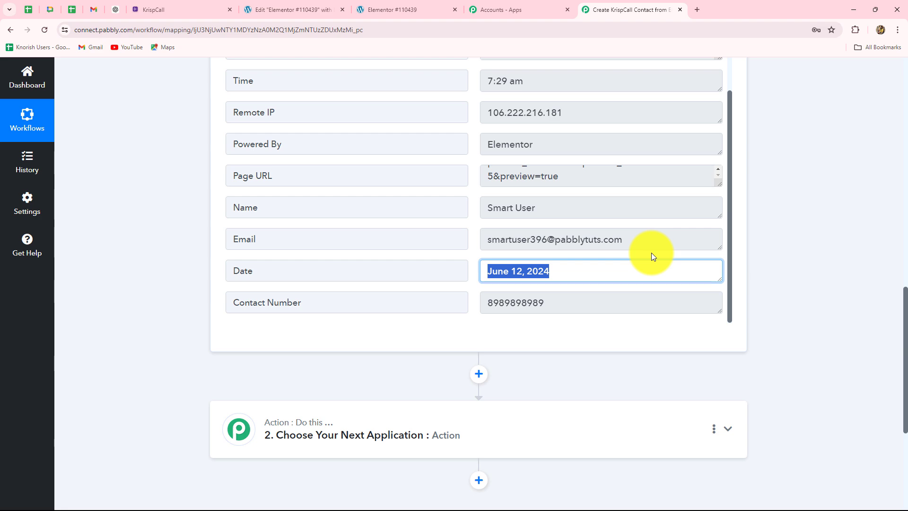
scroll(740, 294, down, 5)
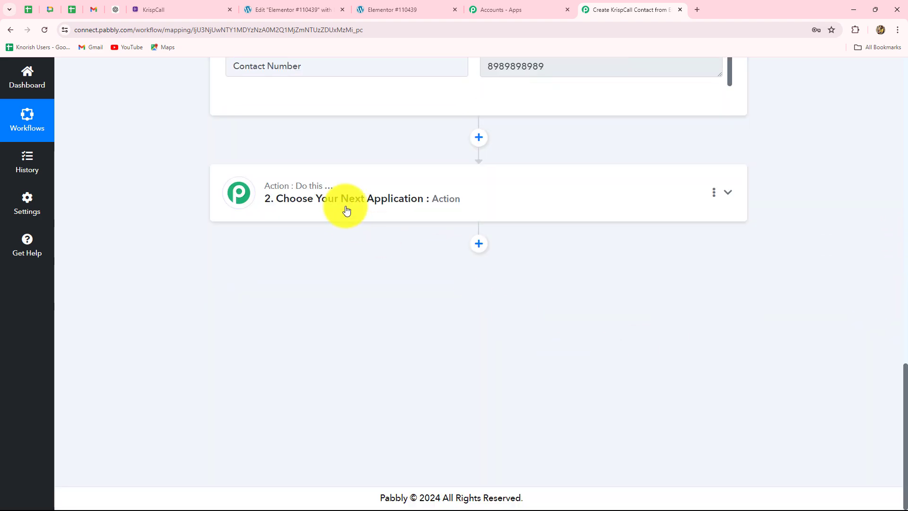
Set step 2 to KrispCall (searched 'Kri') with the Add Contact action event
click(345, 211)
click(264, 253)
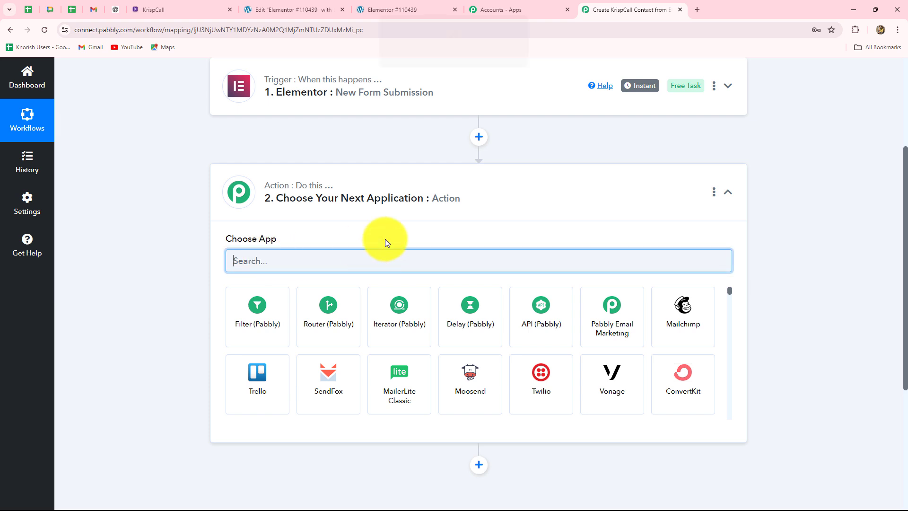
text(Kri)
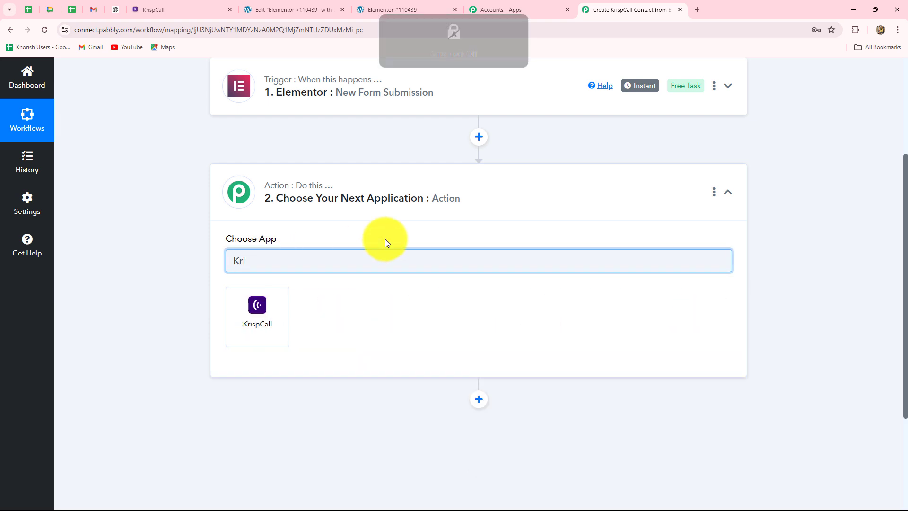
click(268, 313)
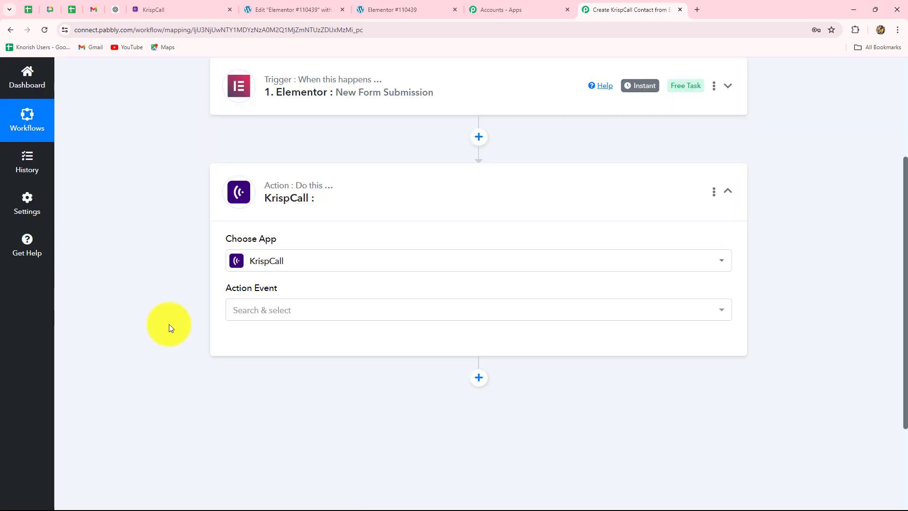
click(243, 317)
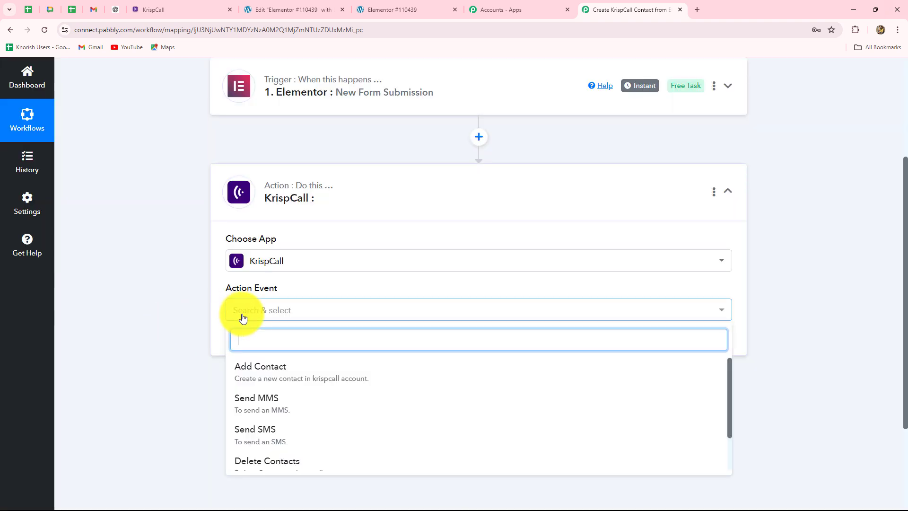
click(255, 381)
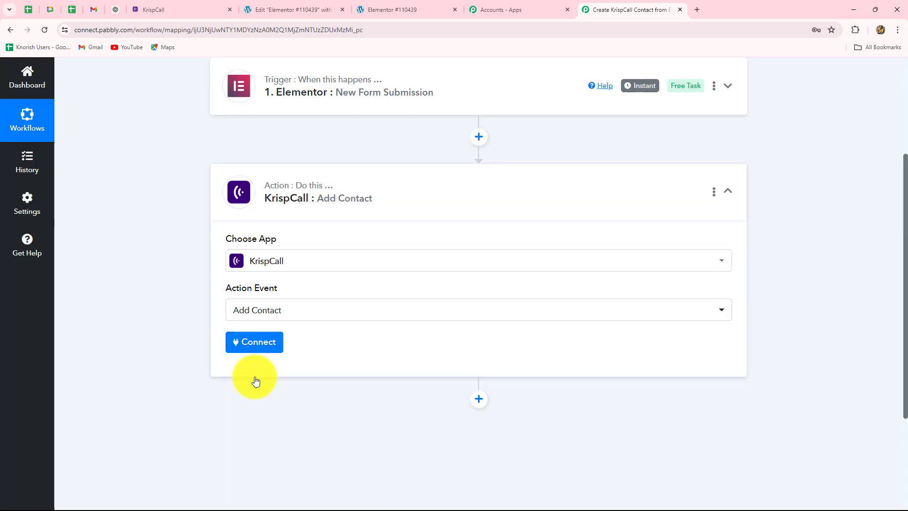
Start a new KrispCall connection, KrispCall #2, and review the API key instructions
click(254, 344)
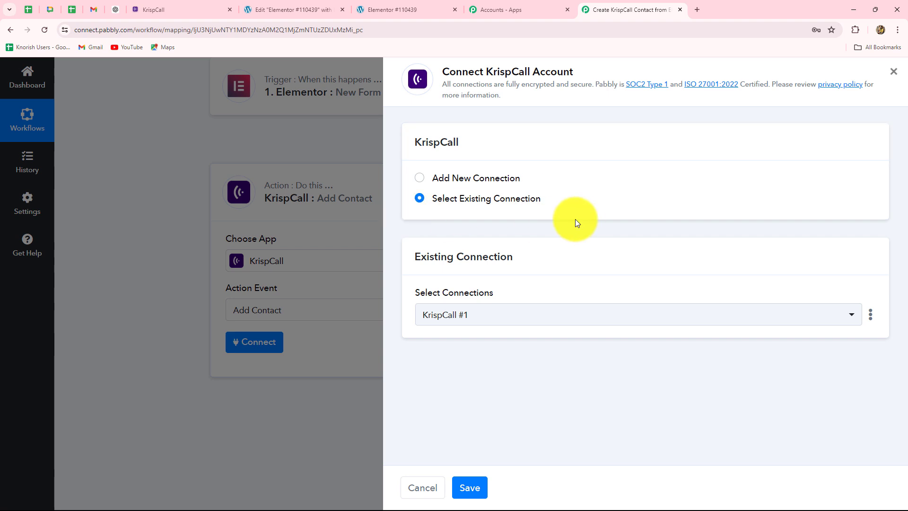
click(419, 179)
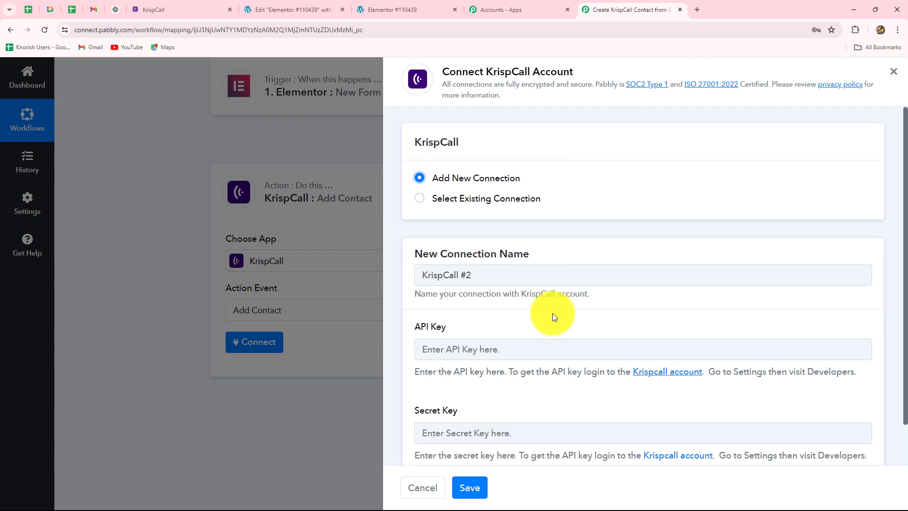
scroll(552, 314, down, 1)
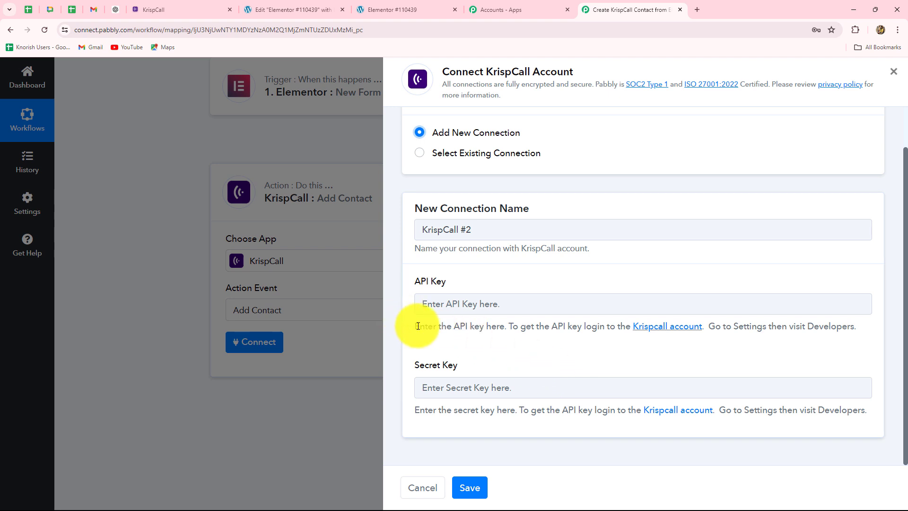
drag(418, 326, 824, 347)
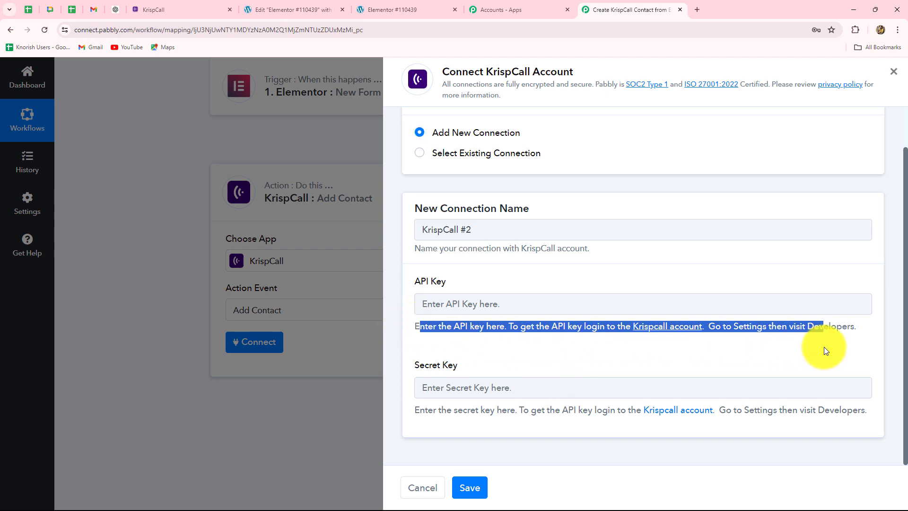
click(787, 364)
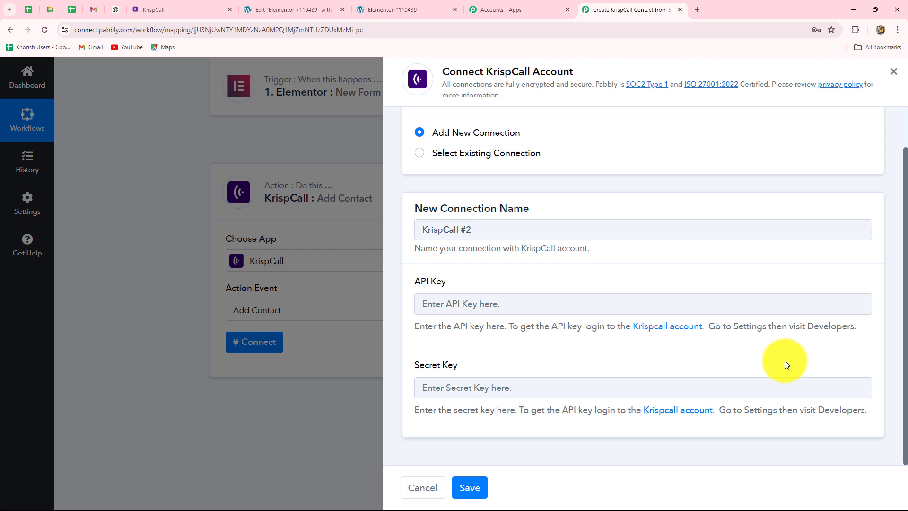
Open KrispCall's Developer settings to view the API key
click(167, 9)
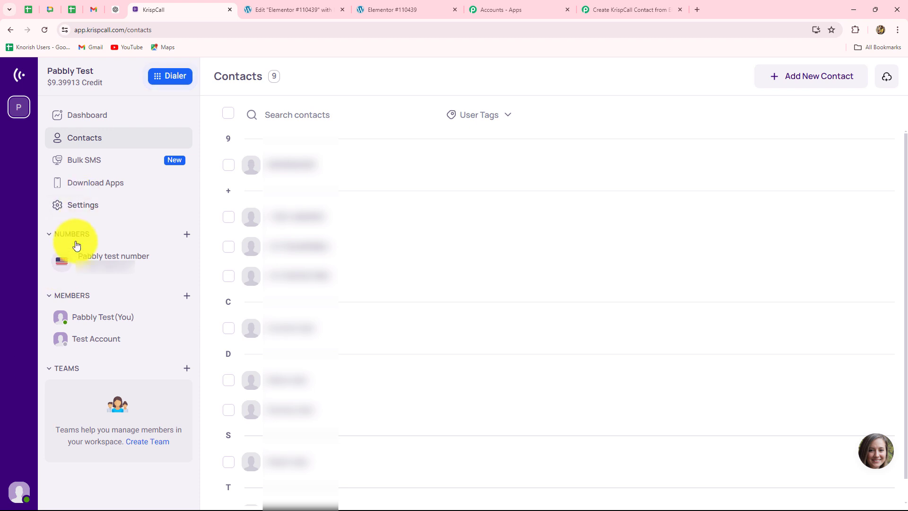
click(78, 207)
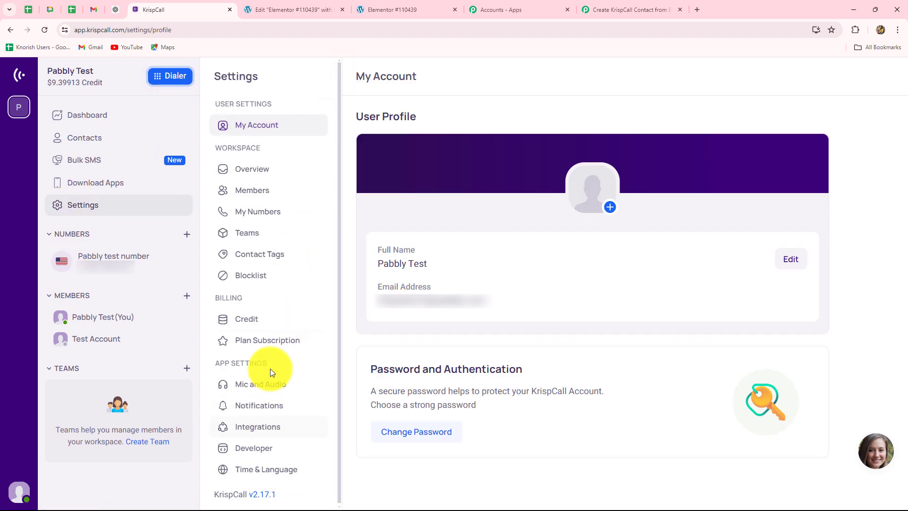
click(250, 453)
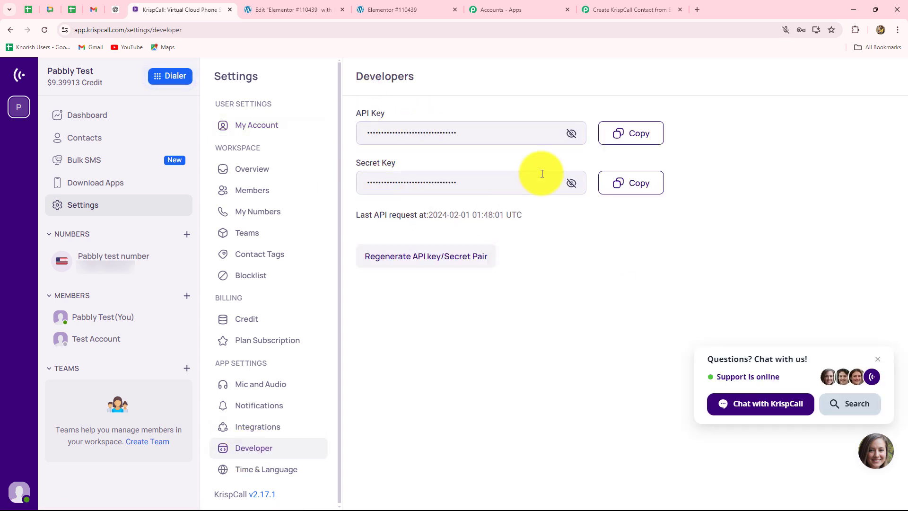
click(572, 134)
click(573, 135)
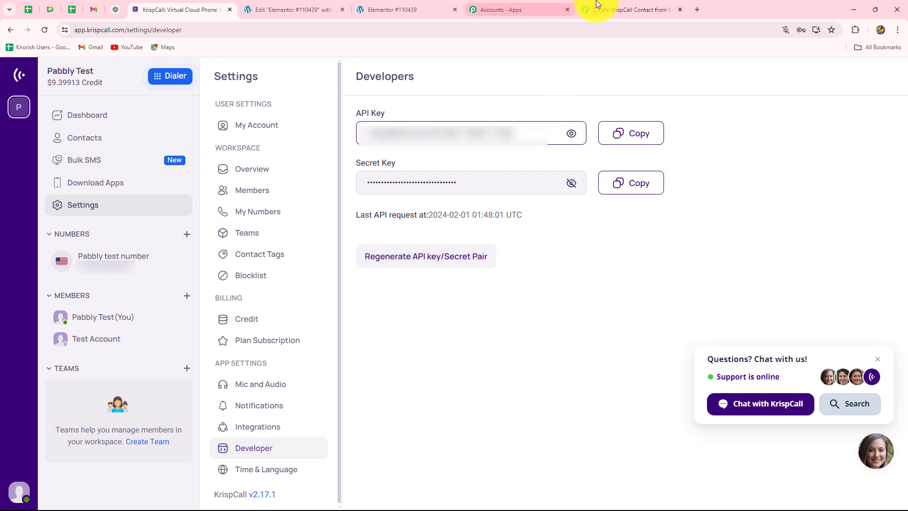
Enter KrispCall's API key and secret key in Pabbly's connection form and save it
click(624, 10)
click(425, 304)
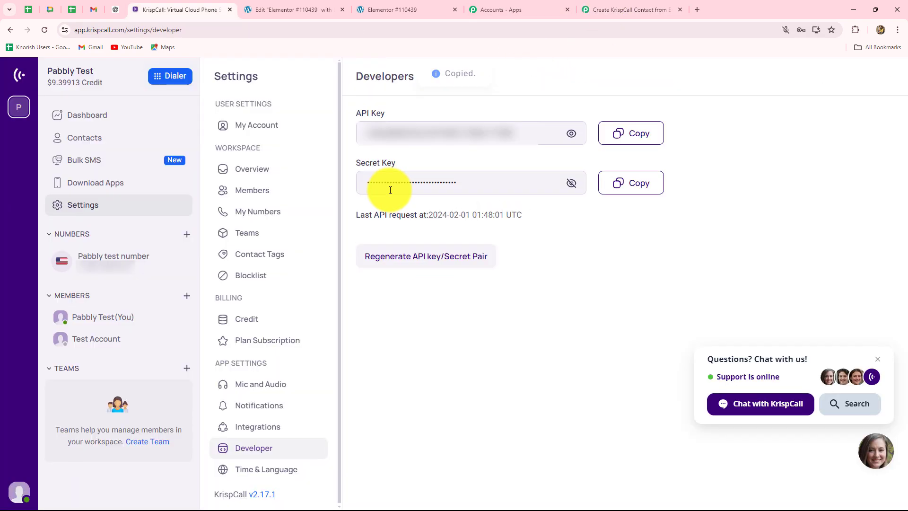
click(627, 189)
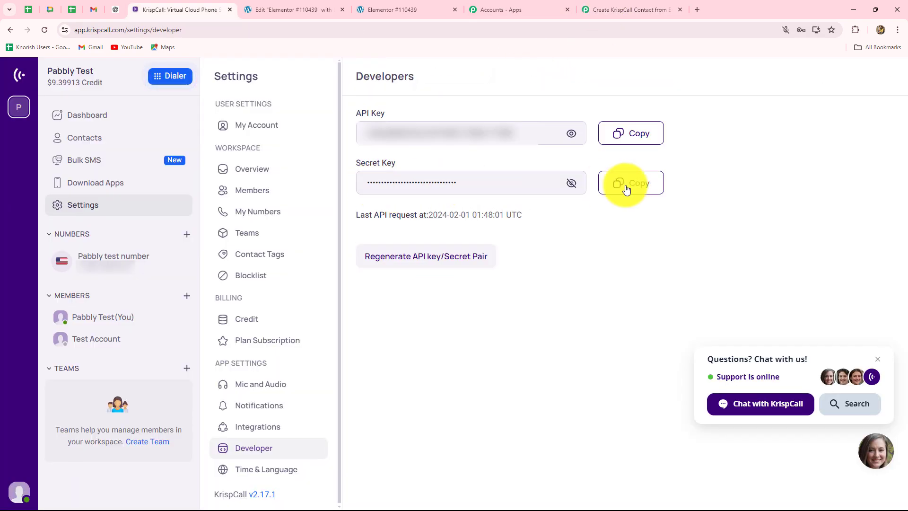
click(628, 9)
click(451, 389)
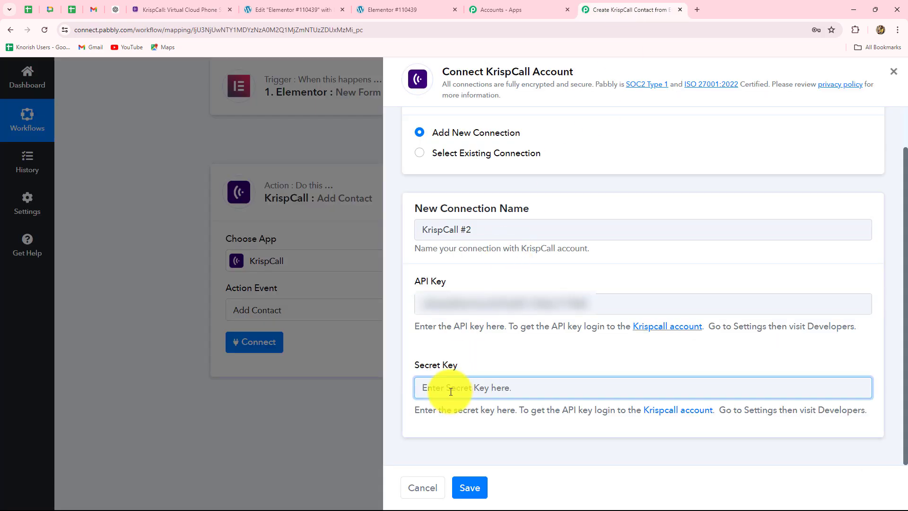
key(ctrl+v)
click(470, 486)
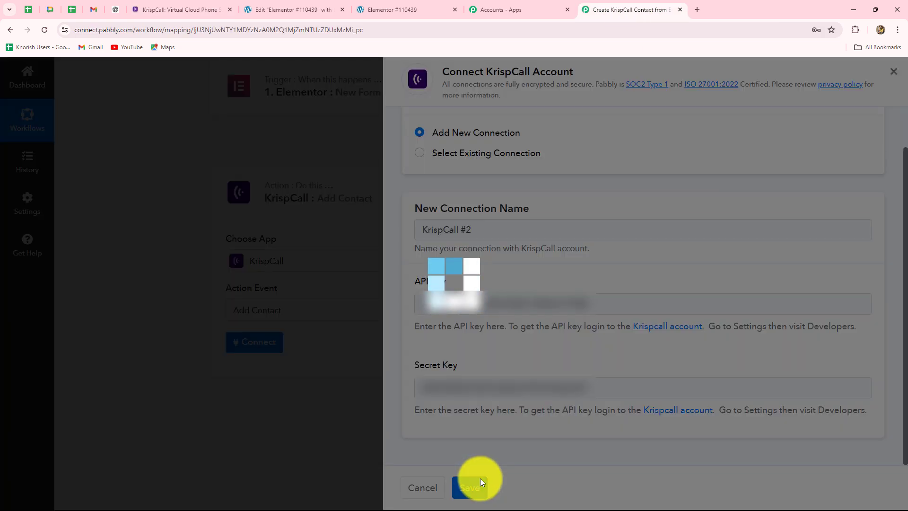
scroll(194, 298, down, 3)
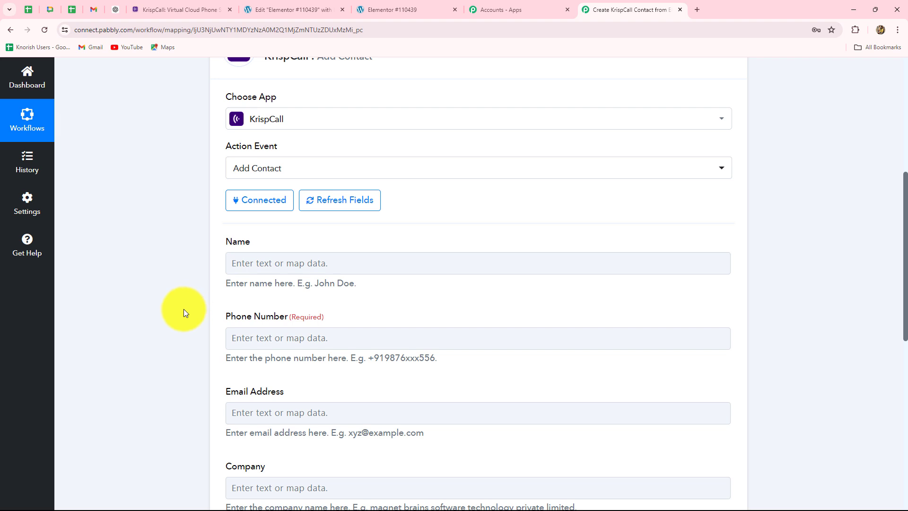
Map the Elementor submission's Name into the KrispCall Name field
scroll(183, 308, down, 3)
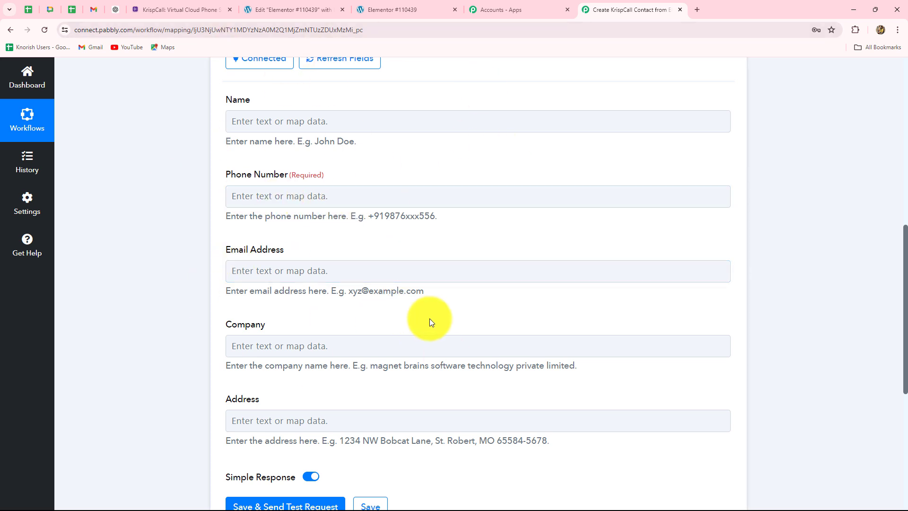
scroll(415, 348, up, 3)
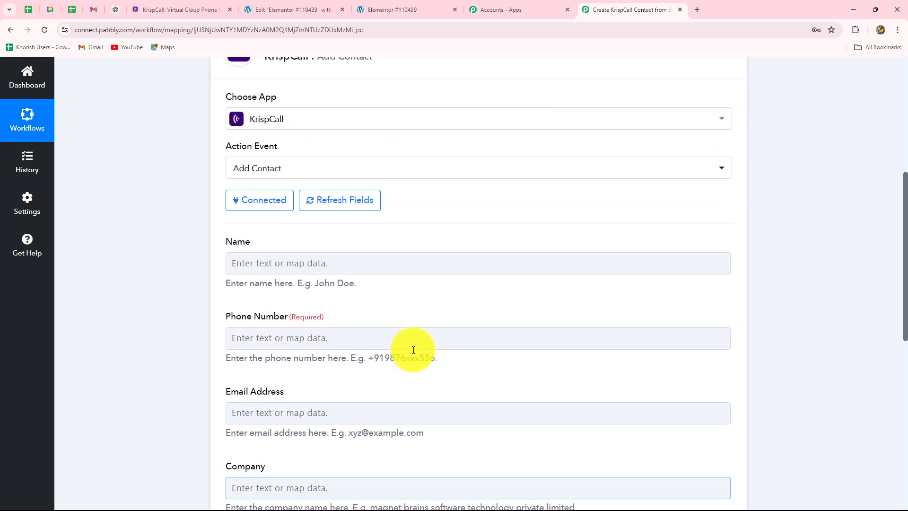
click(339, 264)
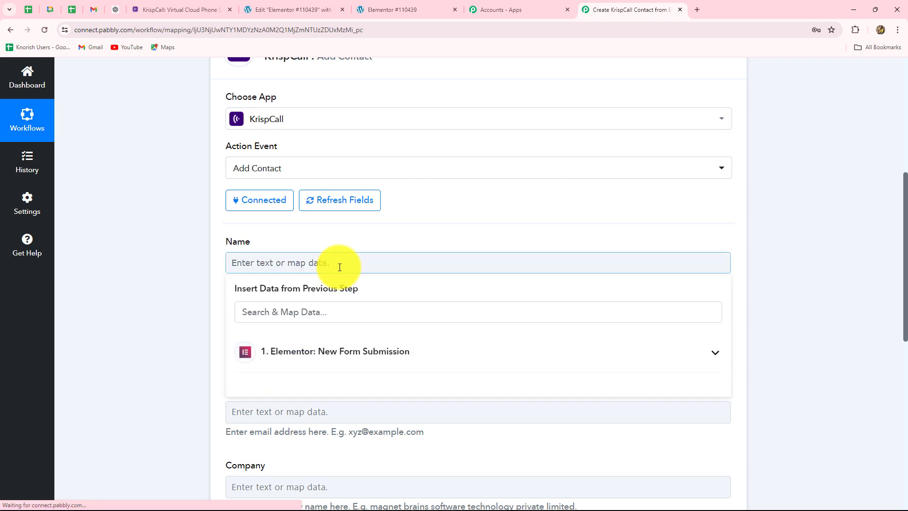
click(357, 351)
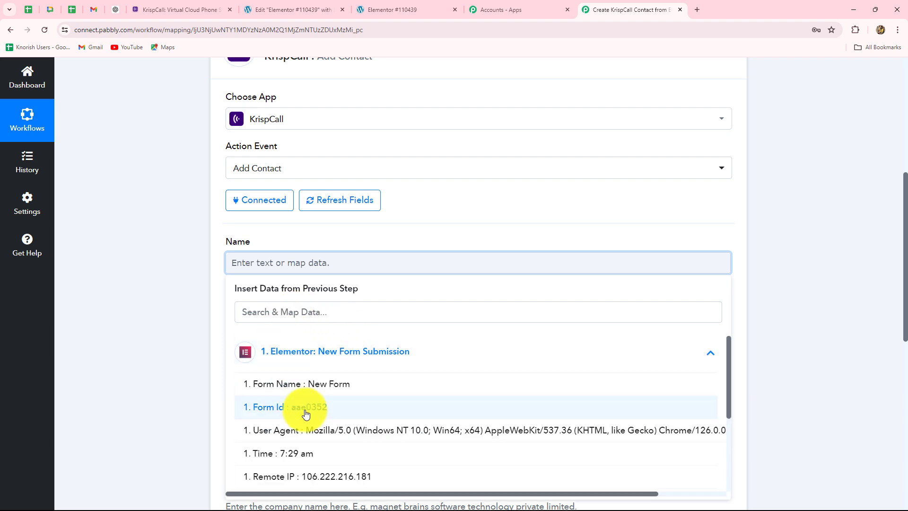
scroll(312, 412, down, 3)
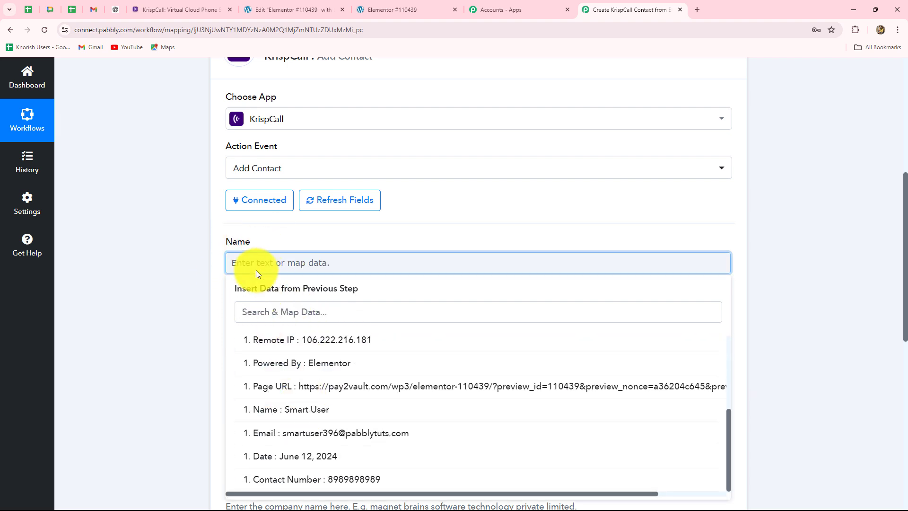
click(312, 409)
click(793, 321)
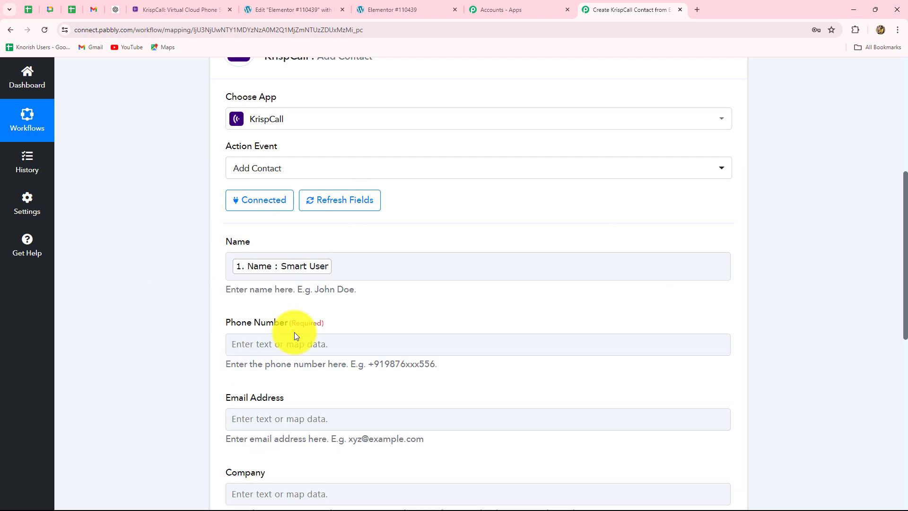
click(337, 269)
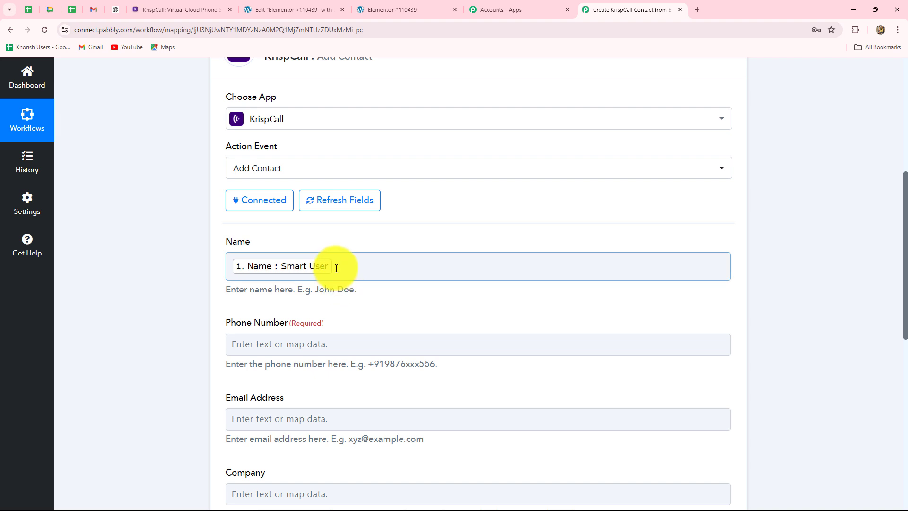
click(328, 290)
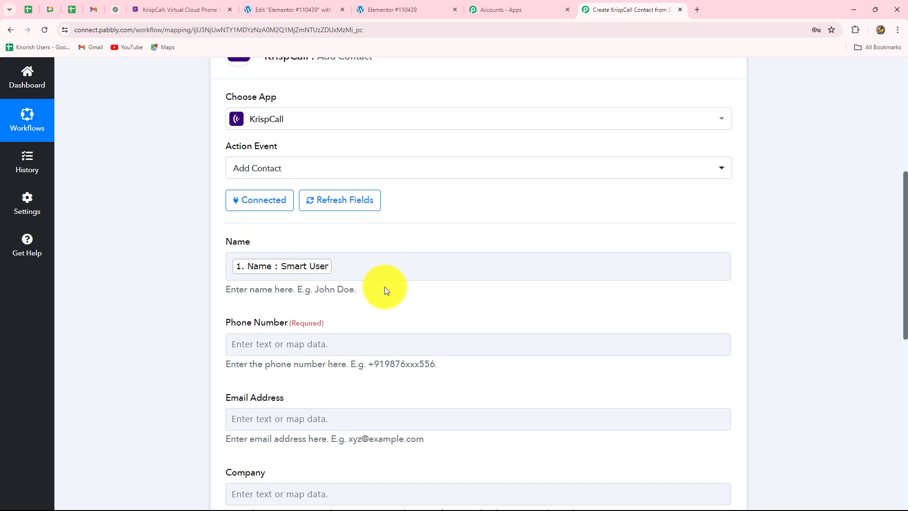
Map '1. Contact Number' from the Elementor submission into Phone Number
scroll(465, 304, down, 4)
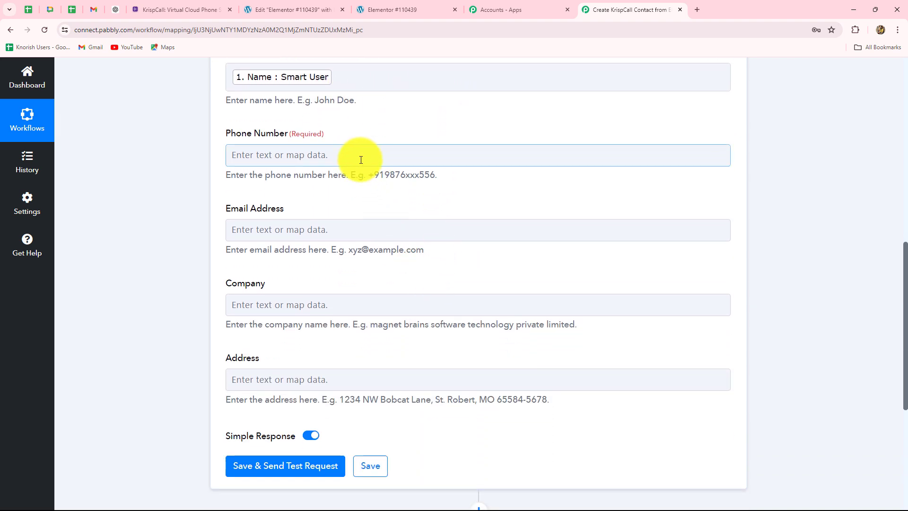
click(361, 159)
click(327, 255)
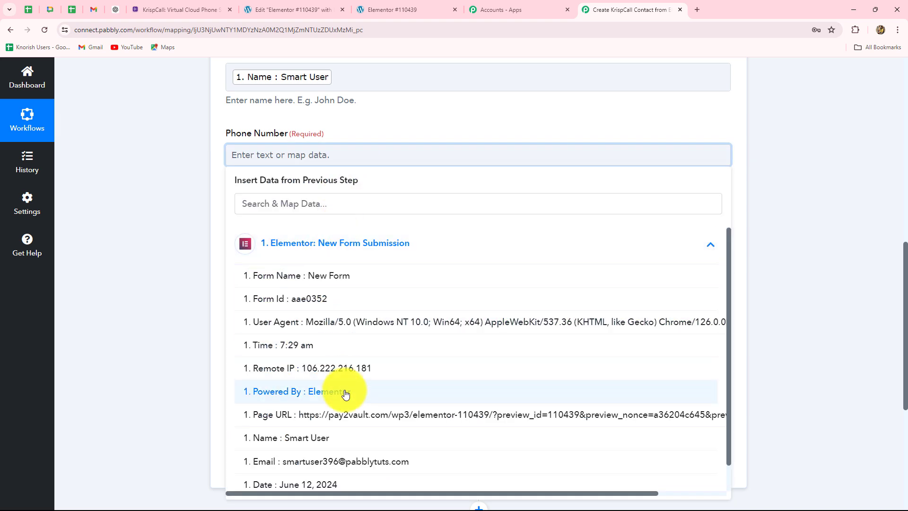
scroll(340, 463, down, 1)
click(360, 490)
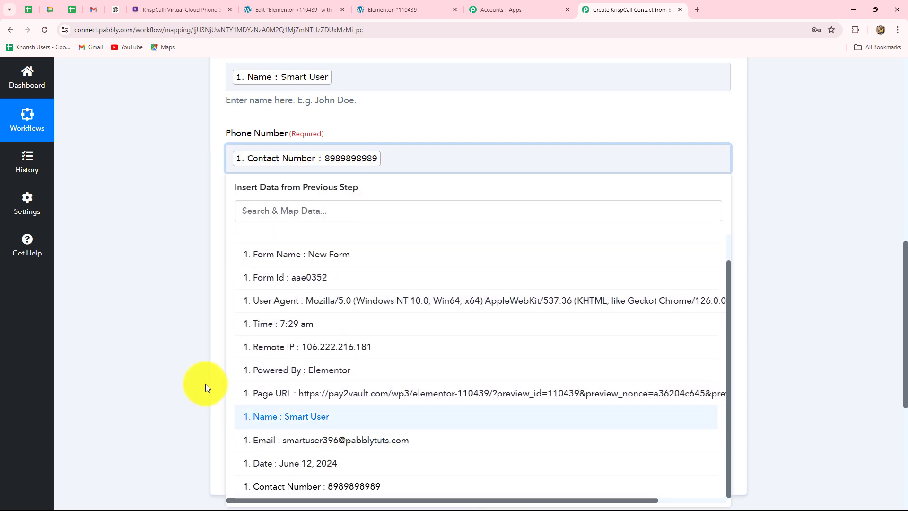
click(205, 384)
Map '1. Email' from Elementor: New Form Submission into Email Address
scroll(265, 237, down, 2)
click(294, 150)
scroll(340, 268, down, 2)
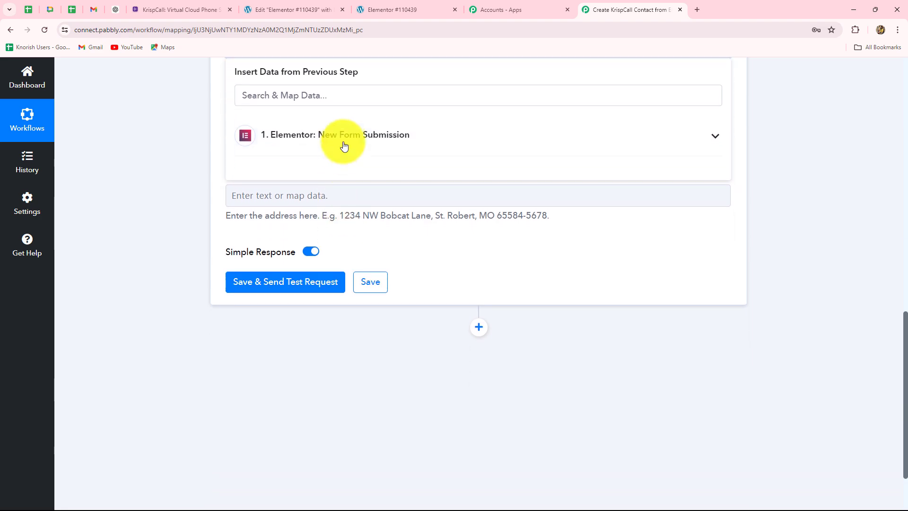
click(345, 144)
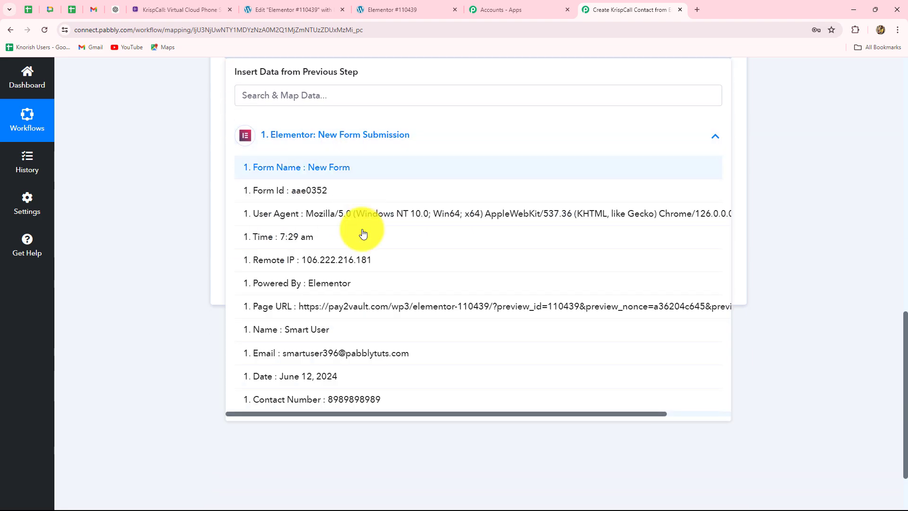
click(346, 362)
scroll(143, 218, up, 2)
scroll(143, 217, down, 3)
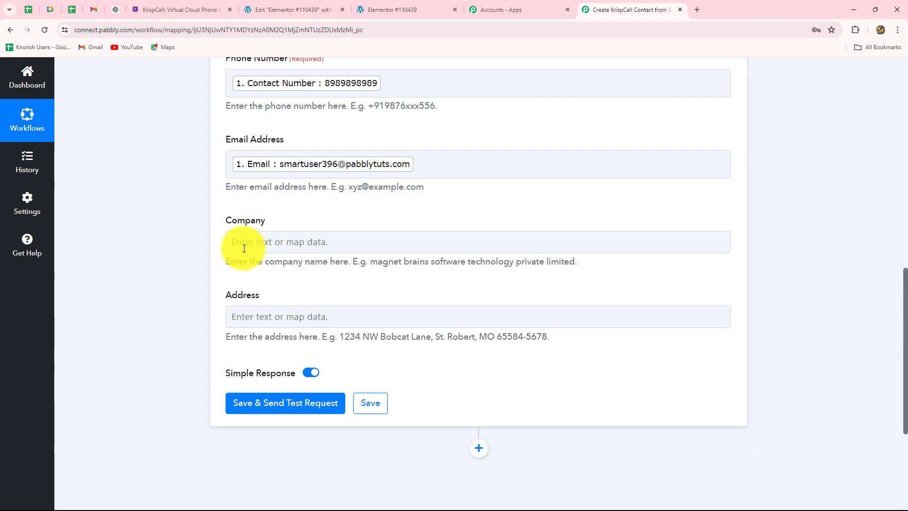
click(287, 326)
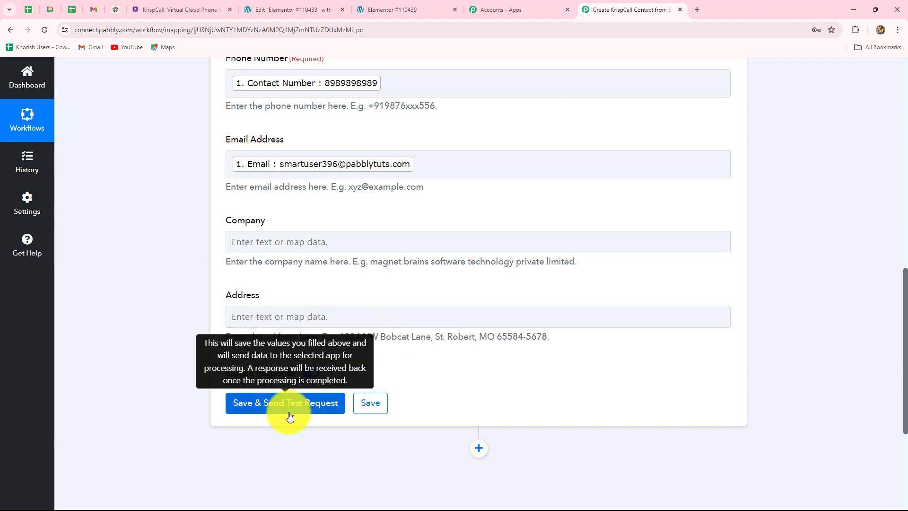
Save the KrispCall step, send a test request, and select the returned contact Id
click(301, 400)
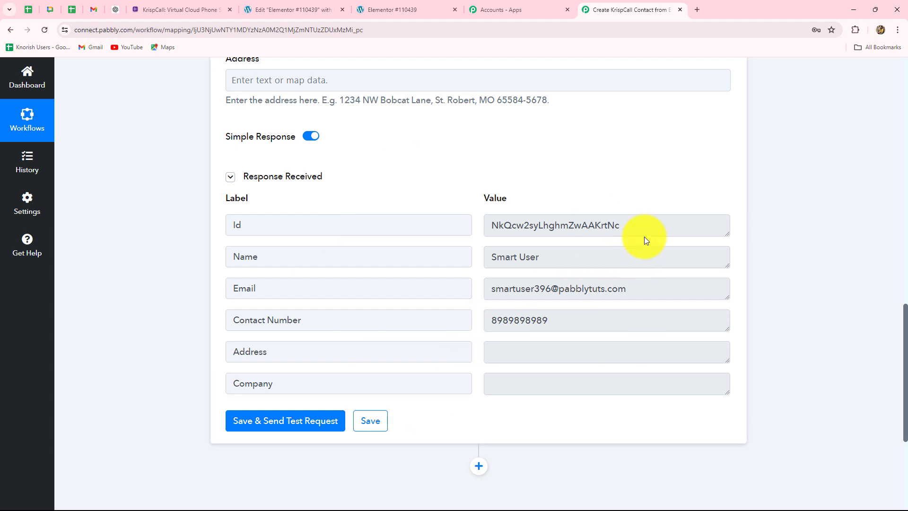
drag(645, 236, 463, 240)
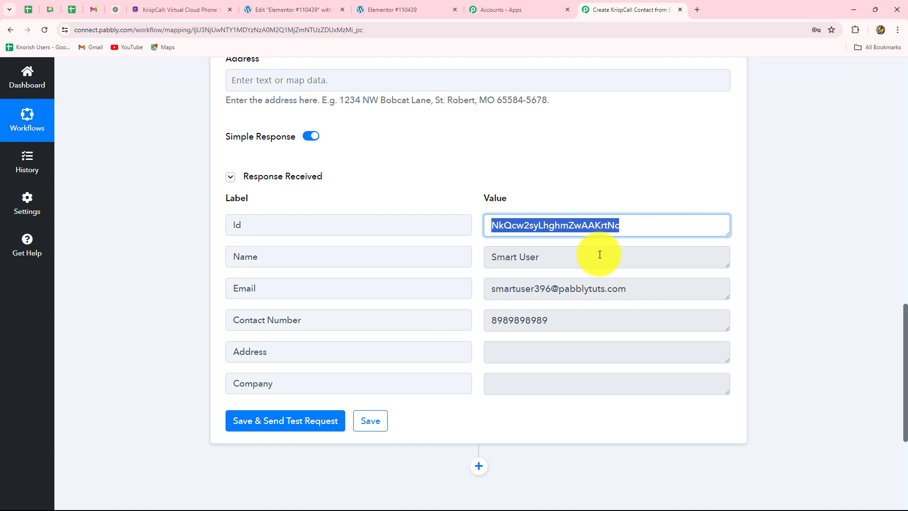
Open the Smart User contact in KrispCall to check its email, then go back to the form preview
click(177, 9)
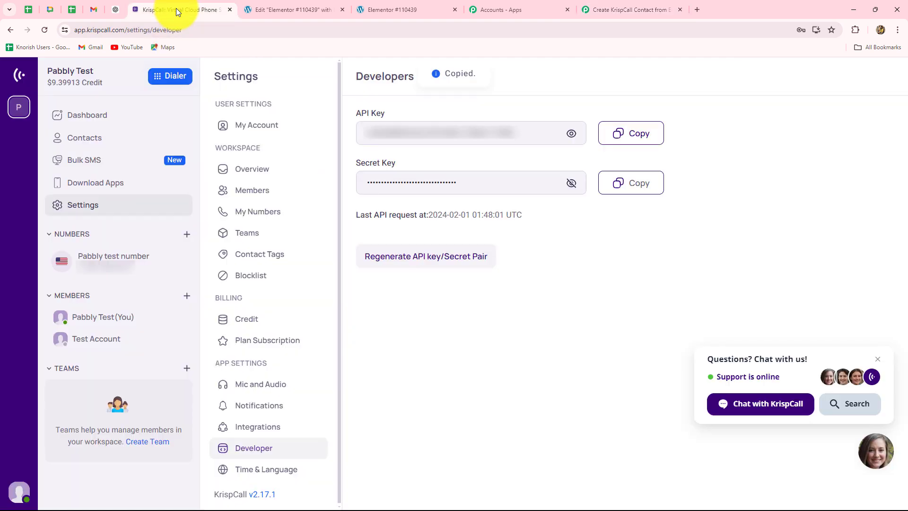
click(72, 146)
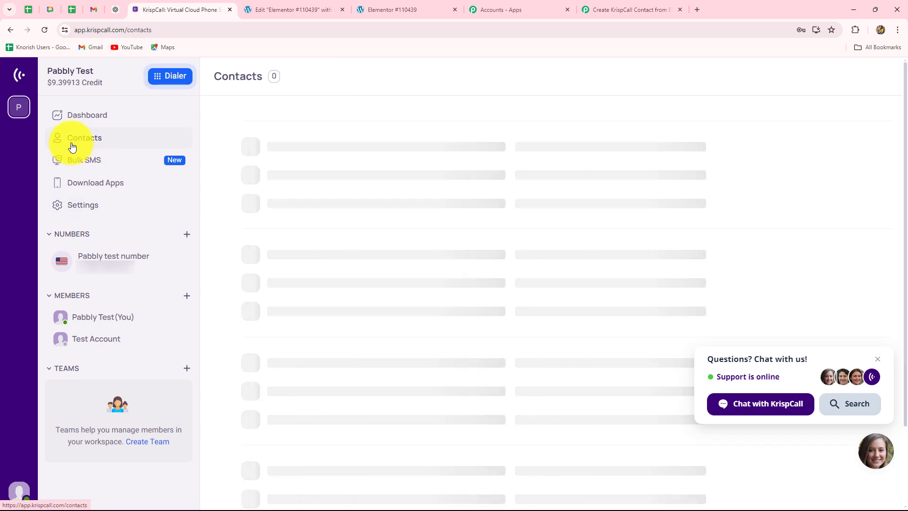
click(272, 437)
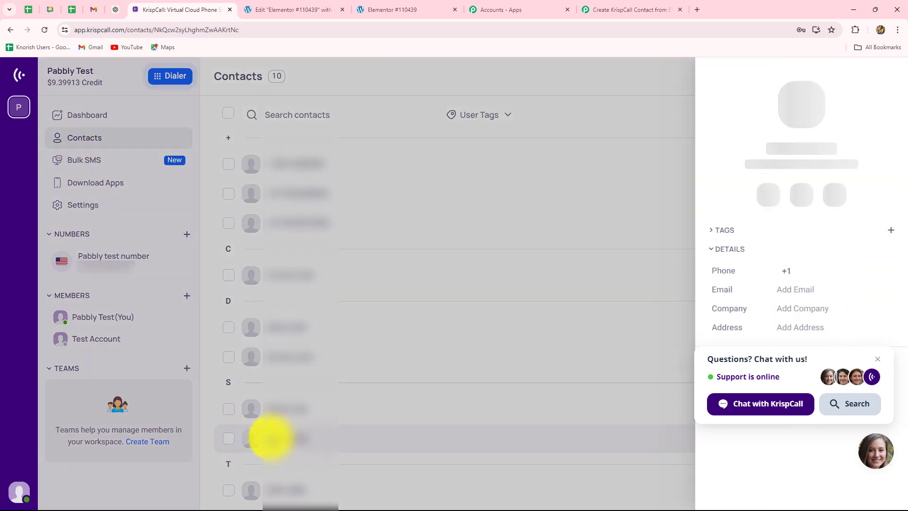
click(877, 359)
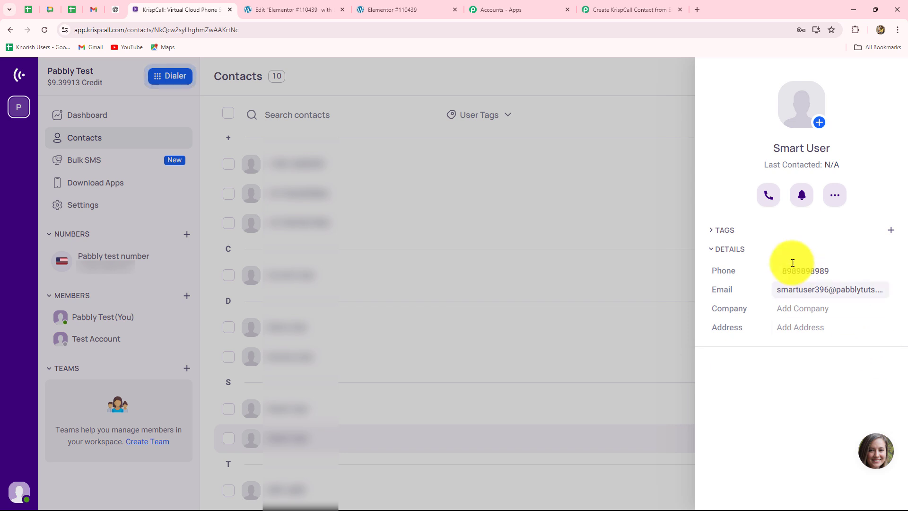
drag(774, 290, 883, 290)
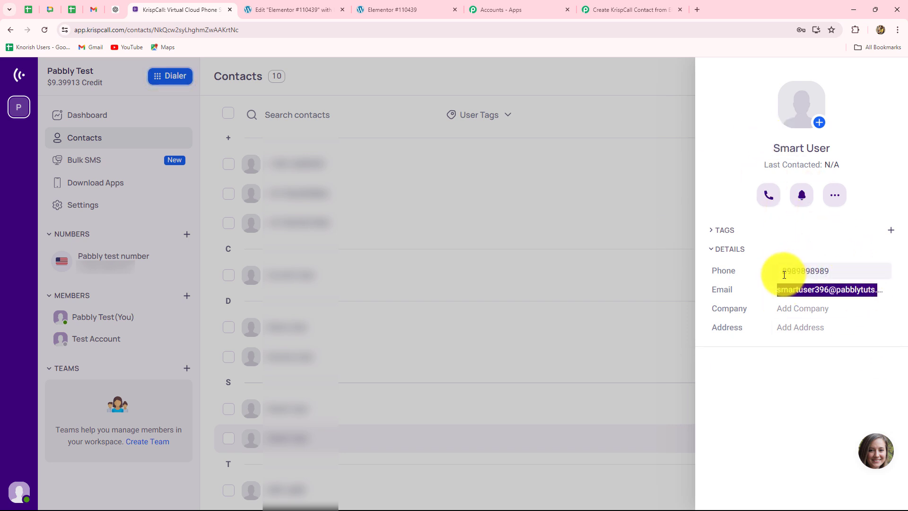
click(832, 235)
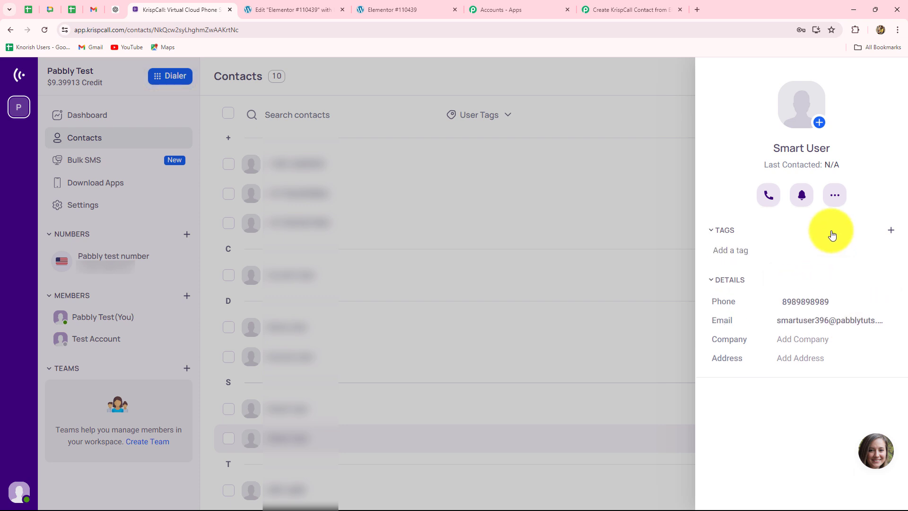
click(576, 103)
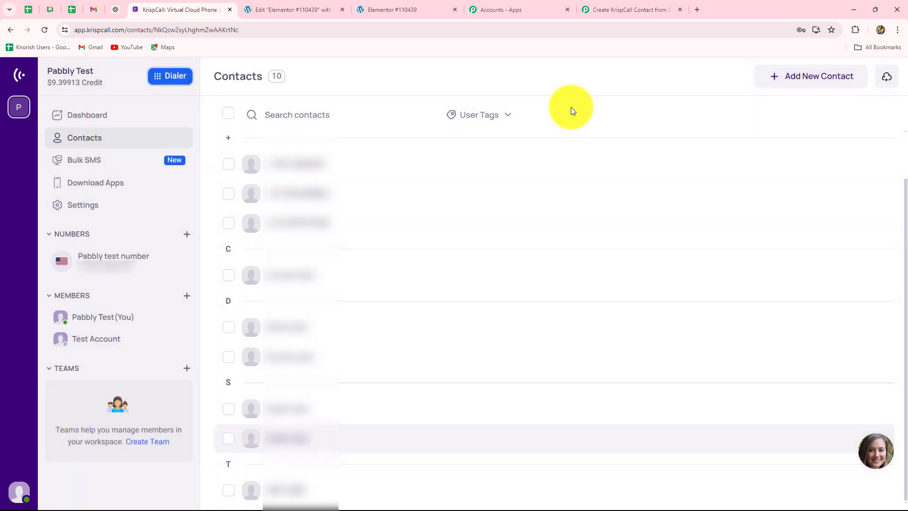
click(373, 9)
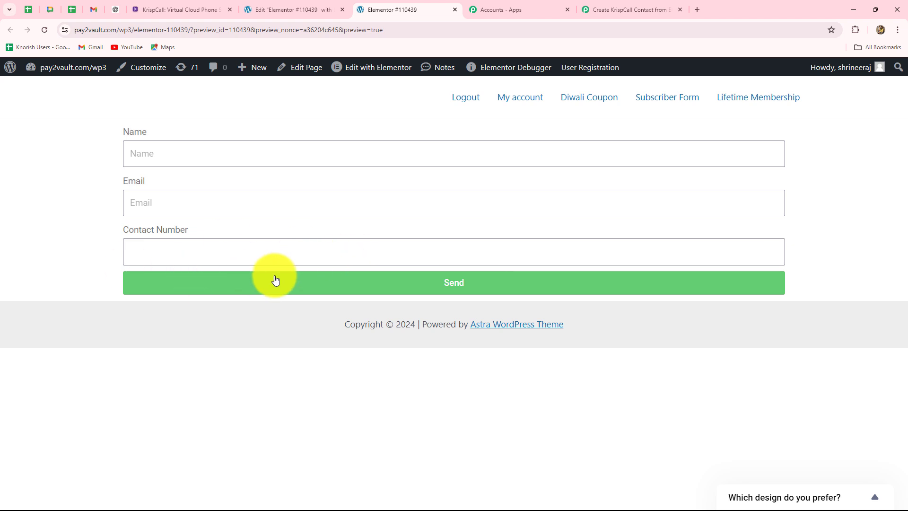
Submit the Elementor form with Name 'New User', a test email and a test contact number
click(163, 4)
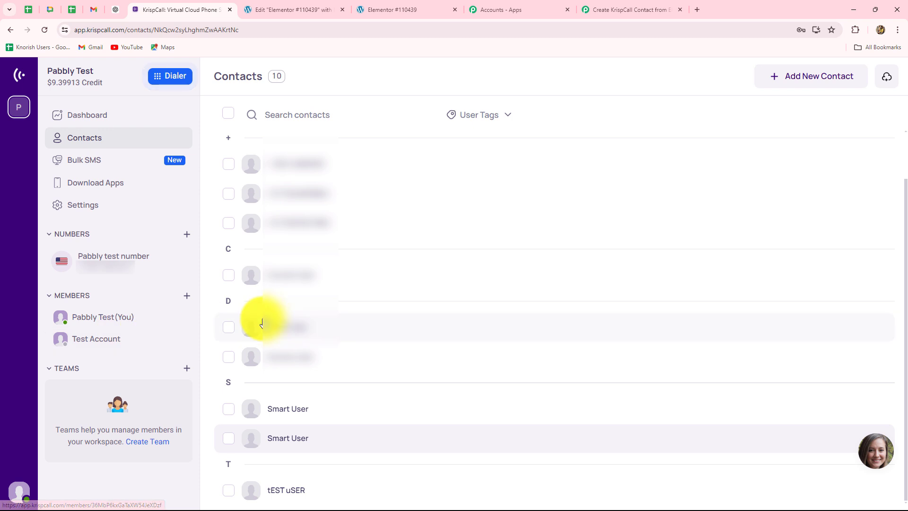
click(303, 7)
key(ctrl+Tab)
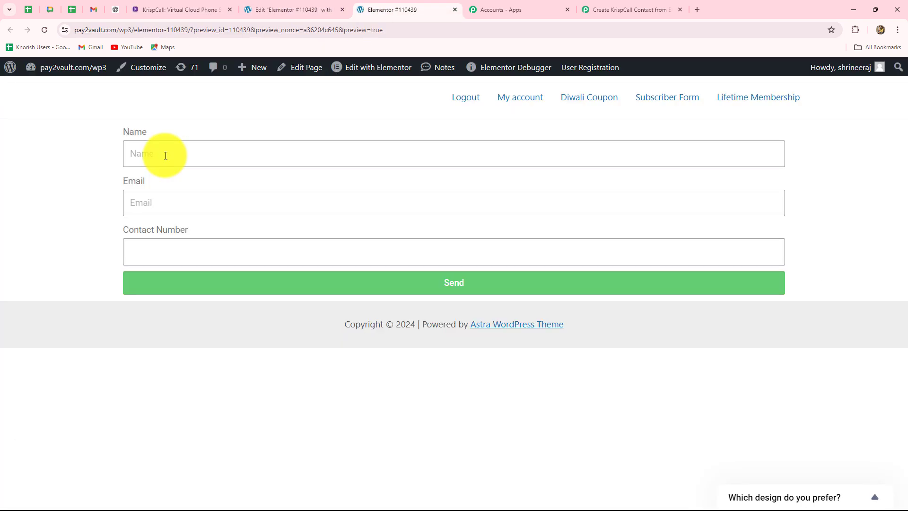
click(165, 154)
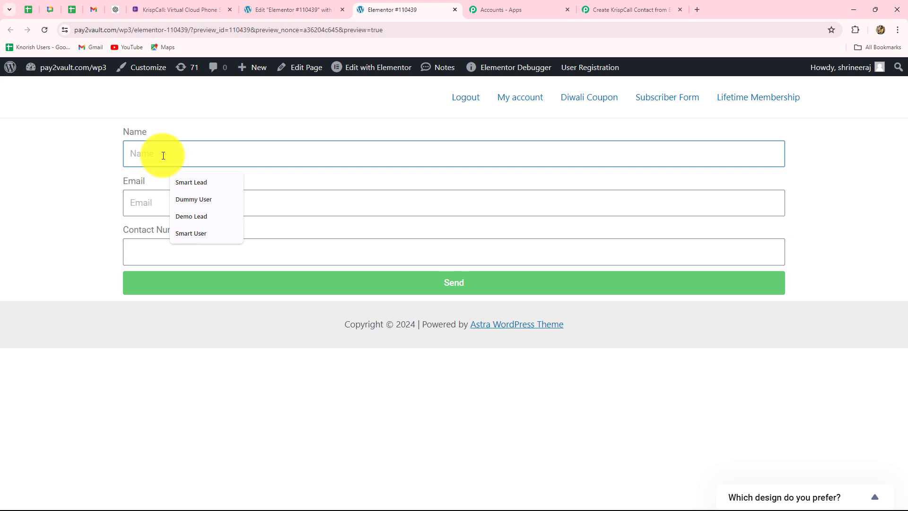
text(New User)
click(176, 193)
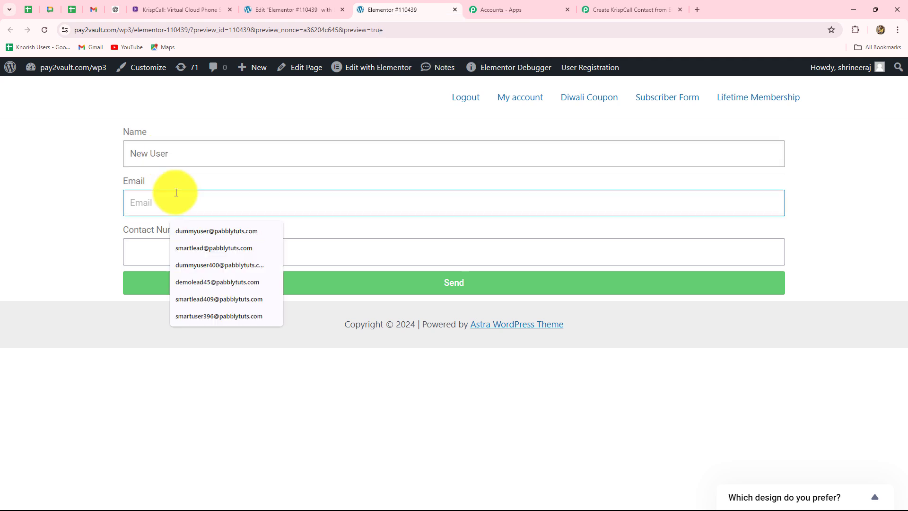
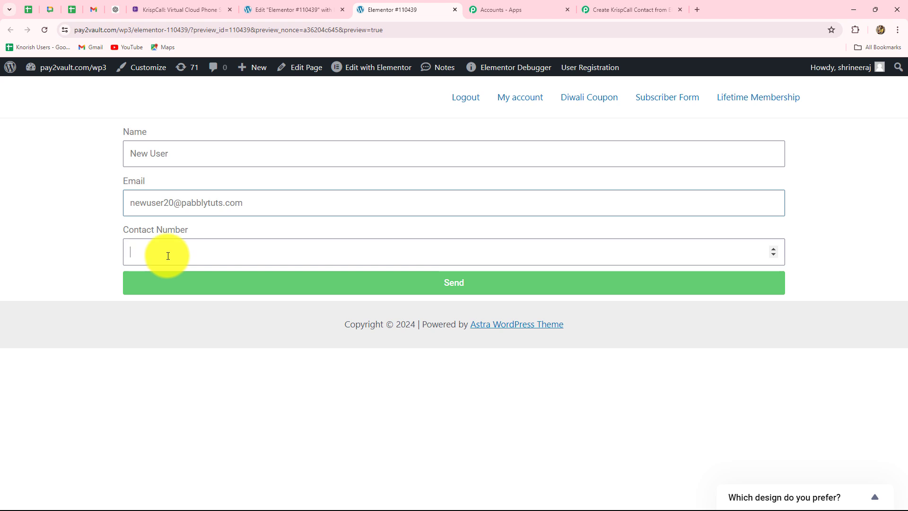
text(7676767676)
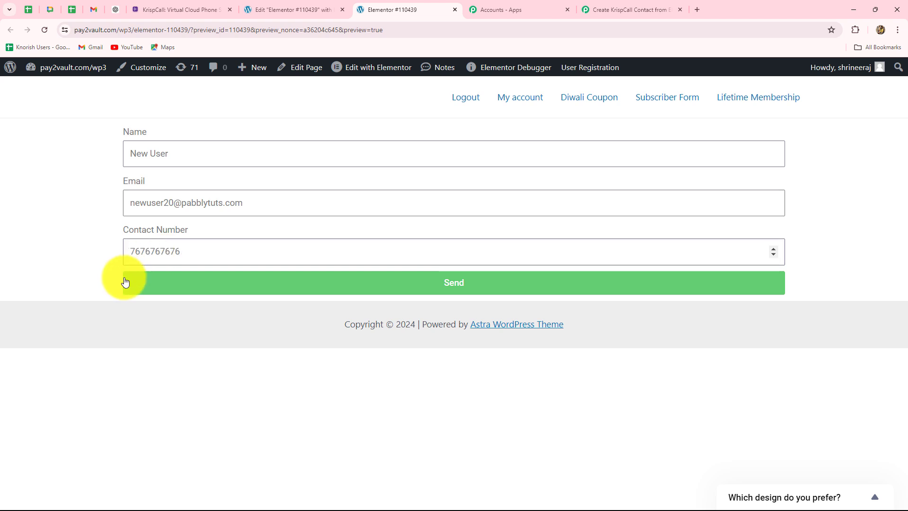
click(220, 286)
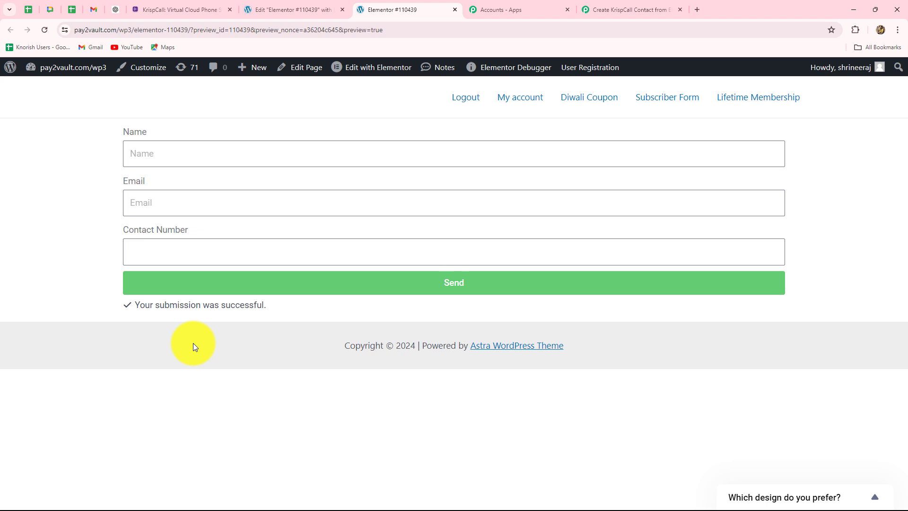
click(175, 8)
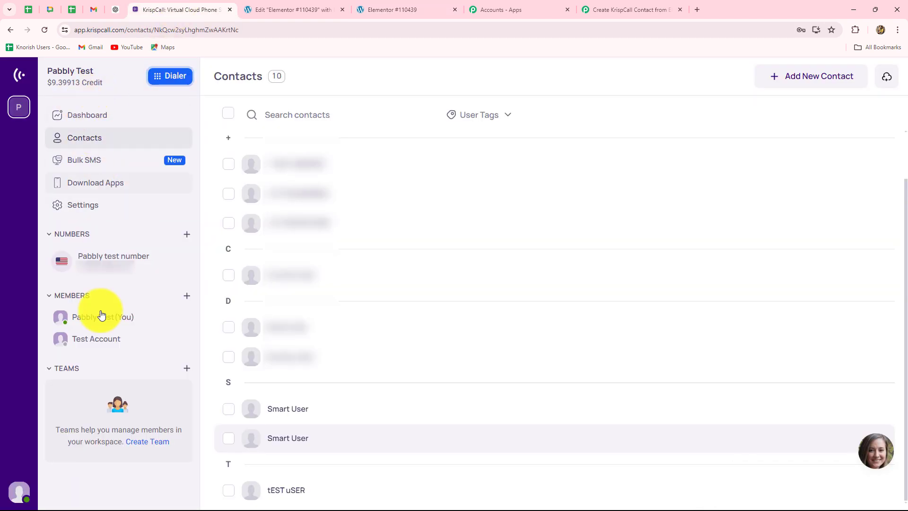
Reload KrispCall contacts, open New User, then collapse Pabbly's KrispCall Add Contact step
click(46, 32)
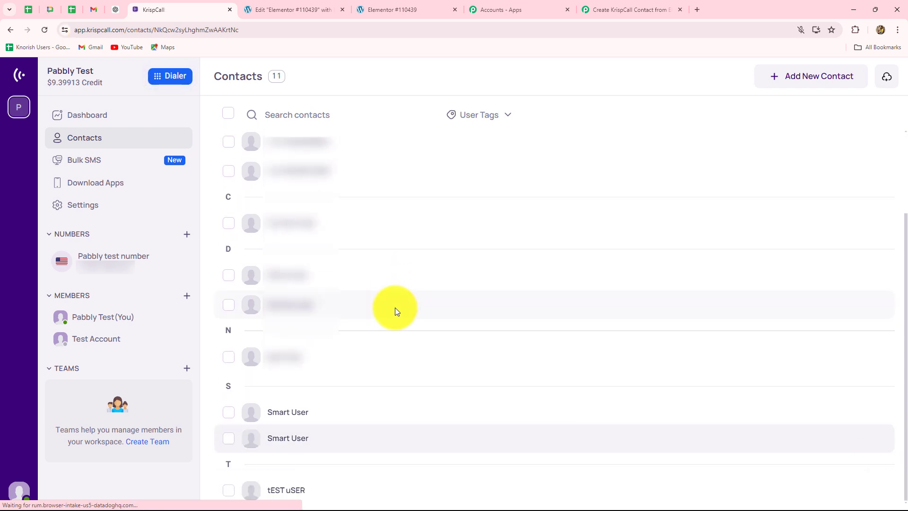
click(275, 359)
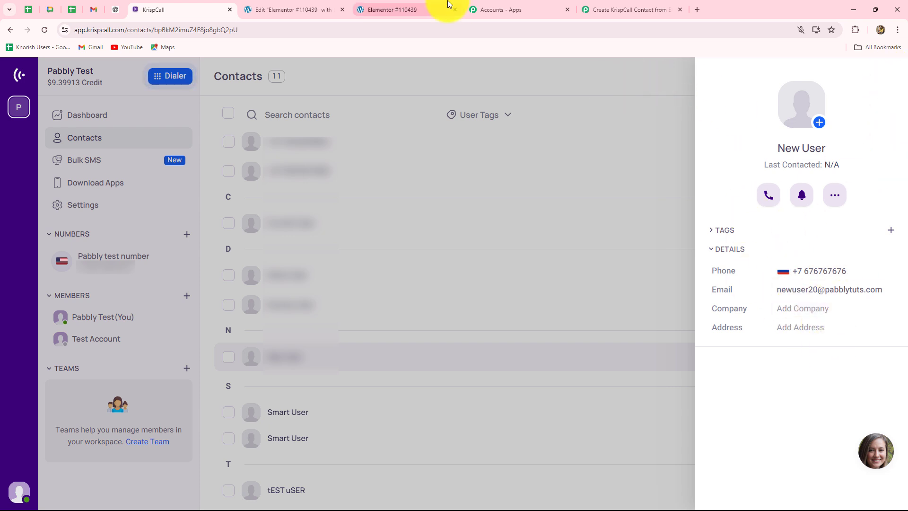
click(585, 7)
scroll(762, 268, up, 10)
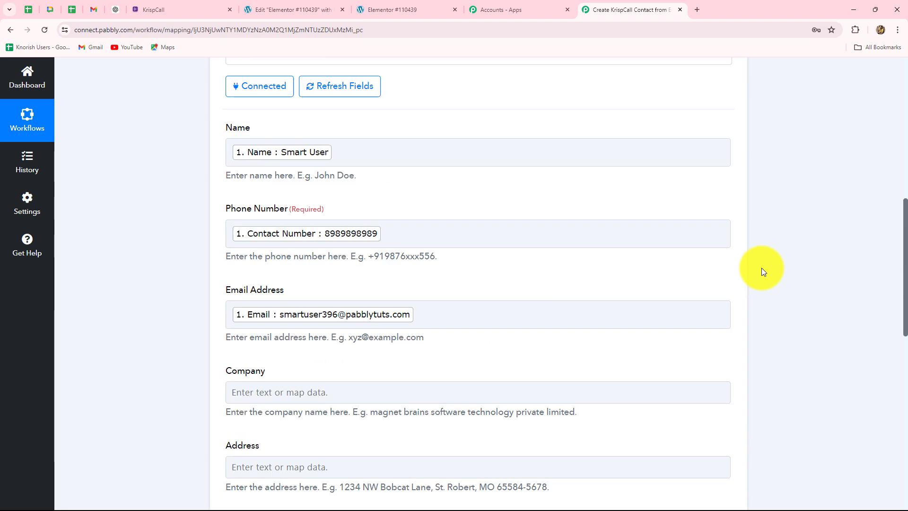
scroll(762, 268, up, 2)
click(726, 357)
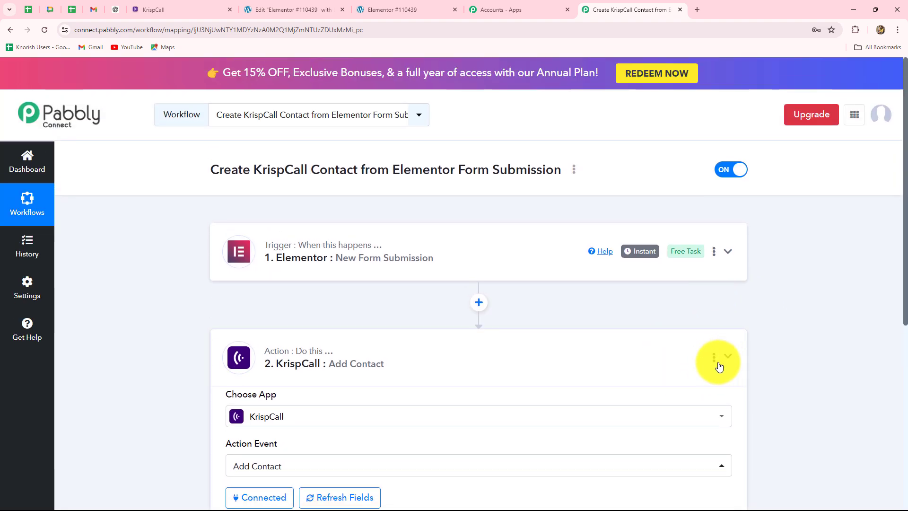